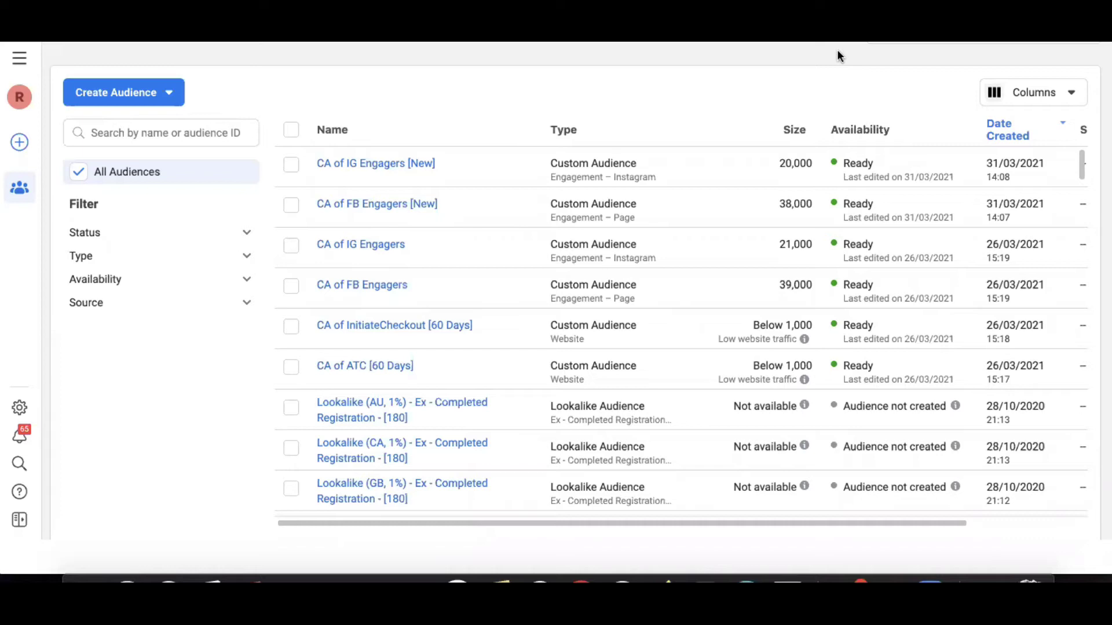
- Start creating a Custom Audience with a customer list as its source
left_click(21, 60)
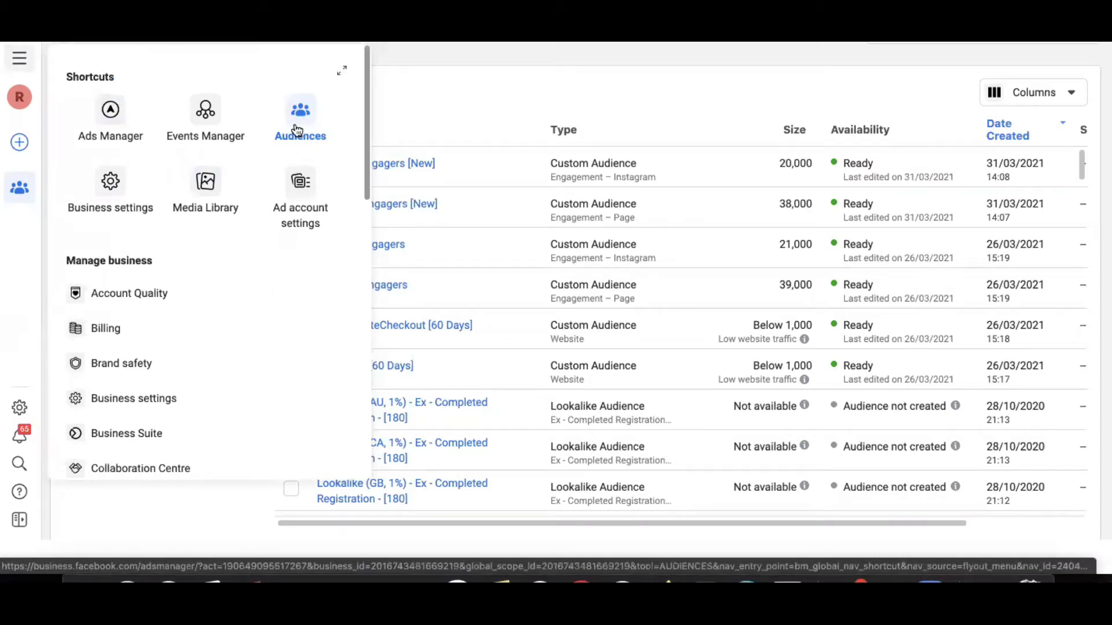
left_click(441, 110)
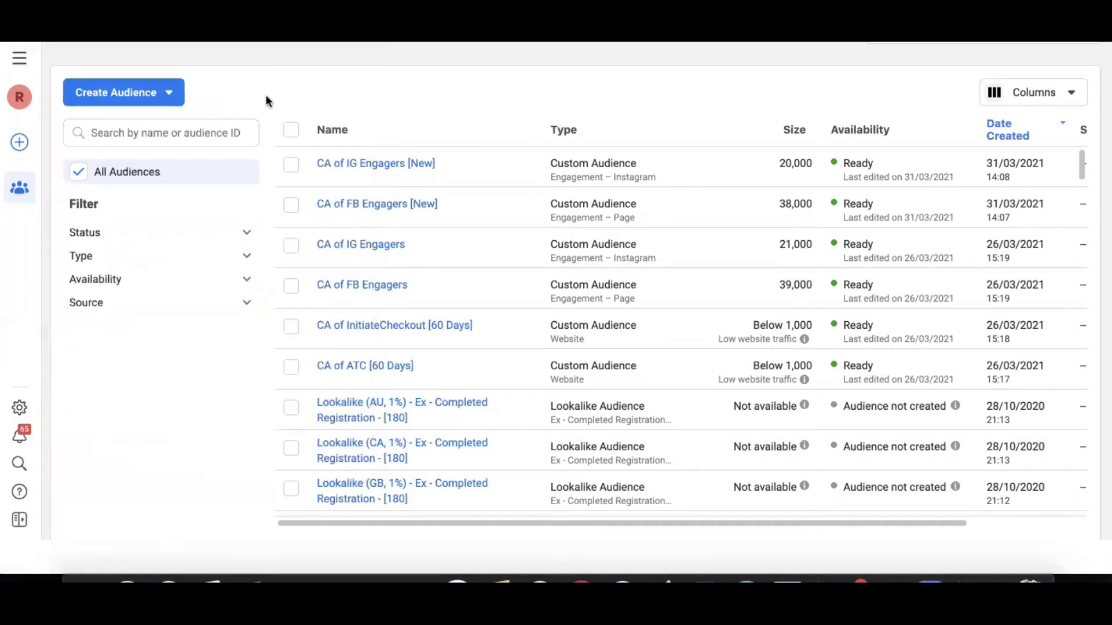
left_click(127, 98)
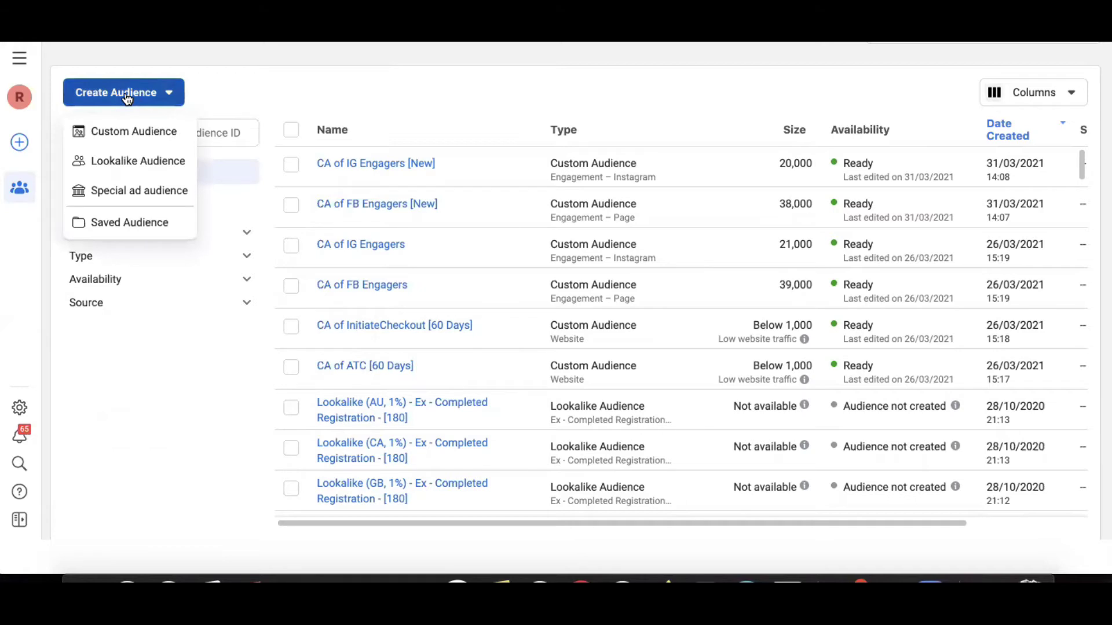
mouse_move(94, 132)
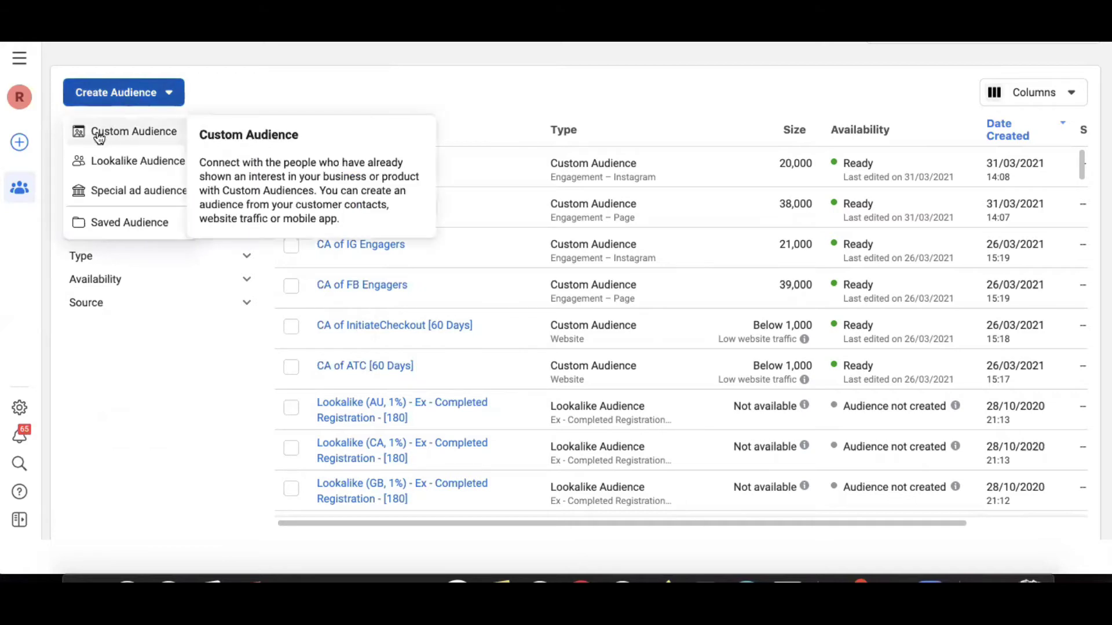
left_click(129, 133)
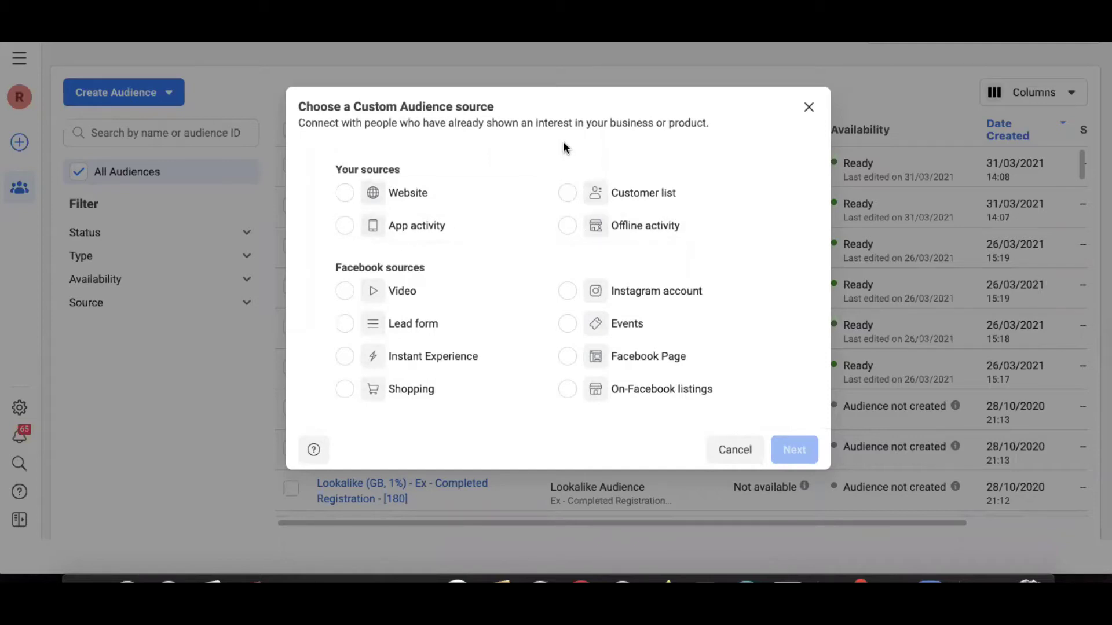
left_click(568, 194)
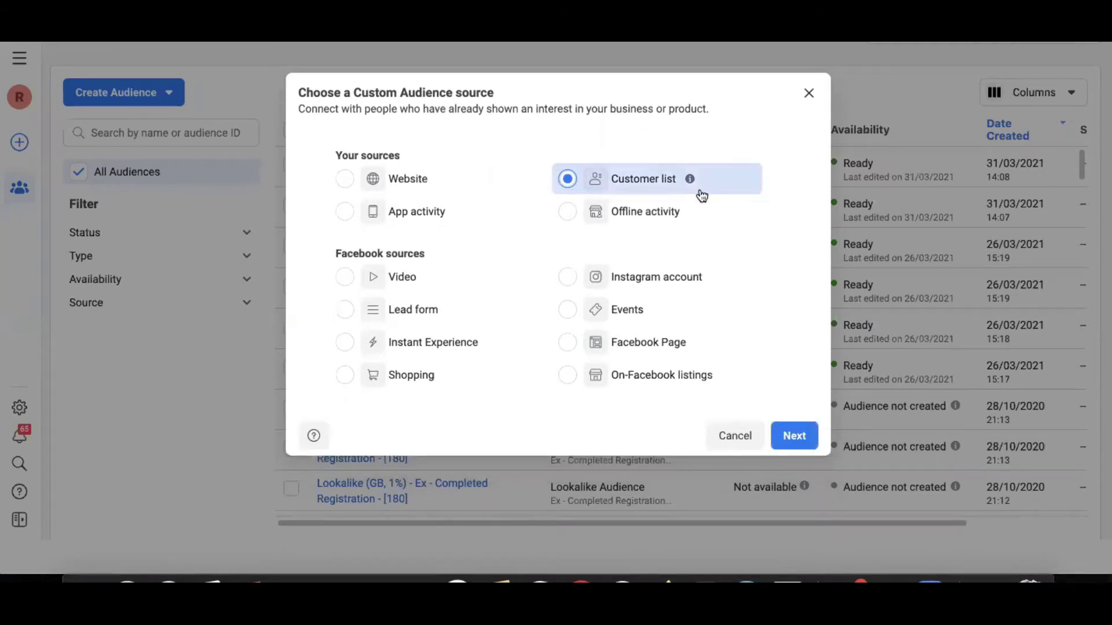
left_click(792, 431)
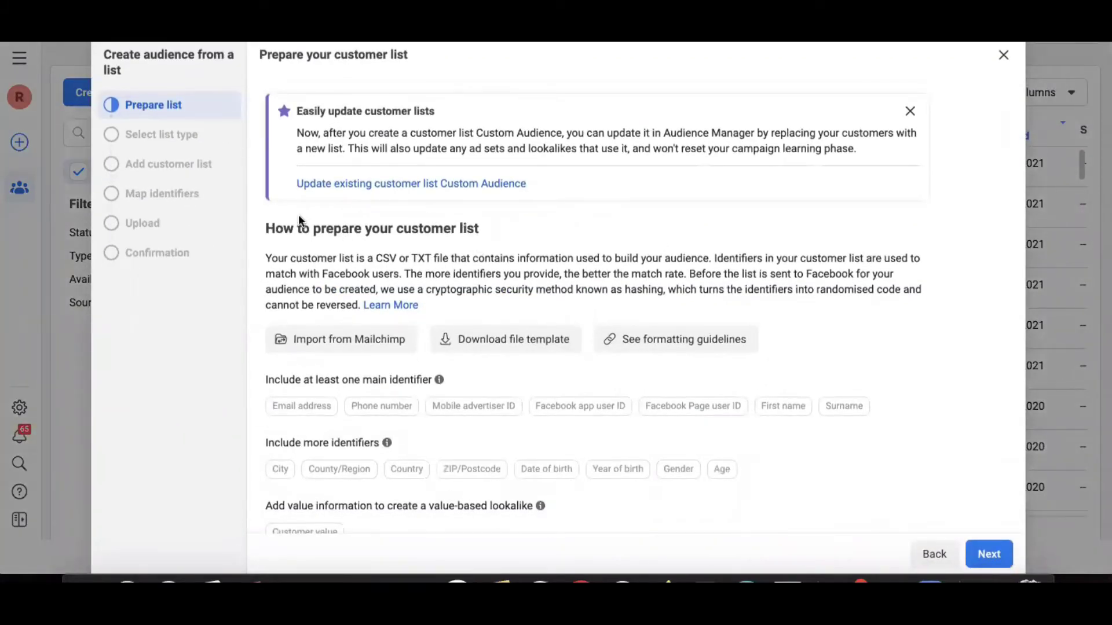
- Review how to prepare the customer list, including the main identifiers, additional identifiers and customer value information
left_click_drag(265, 229, 498, 236)
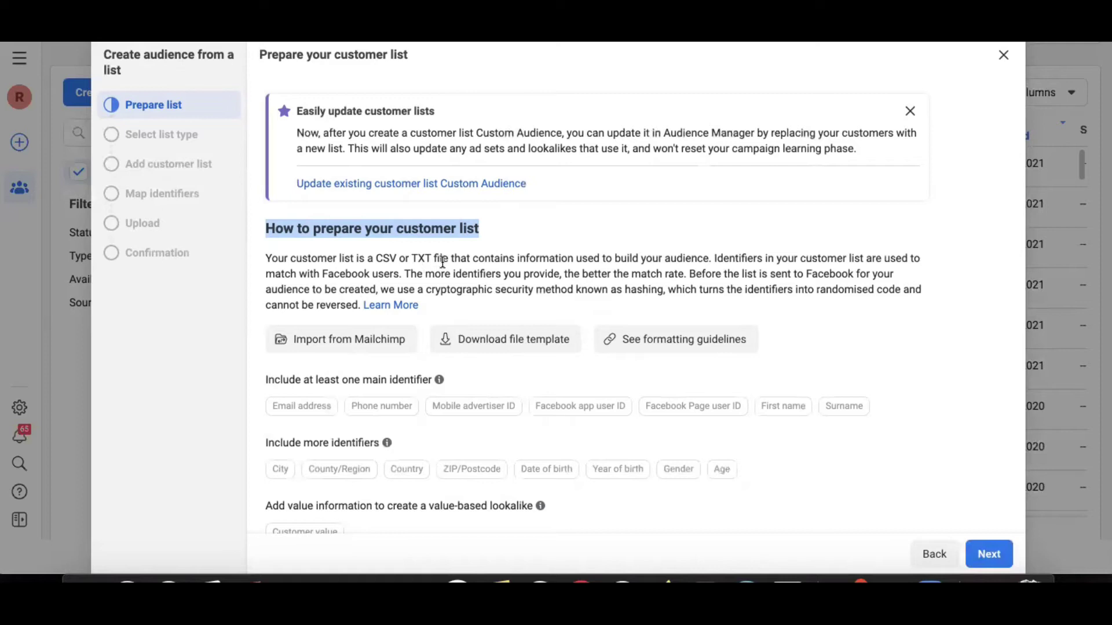
mouse_move(285, 408)
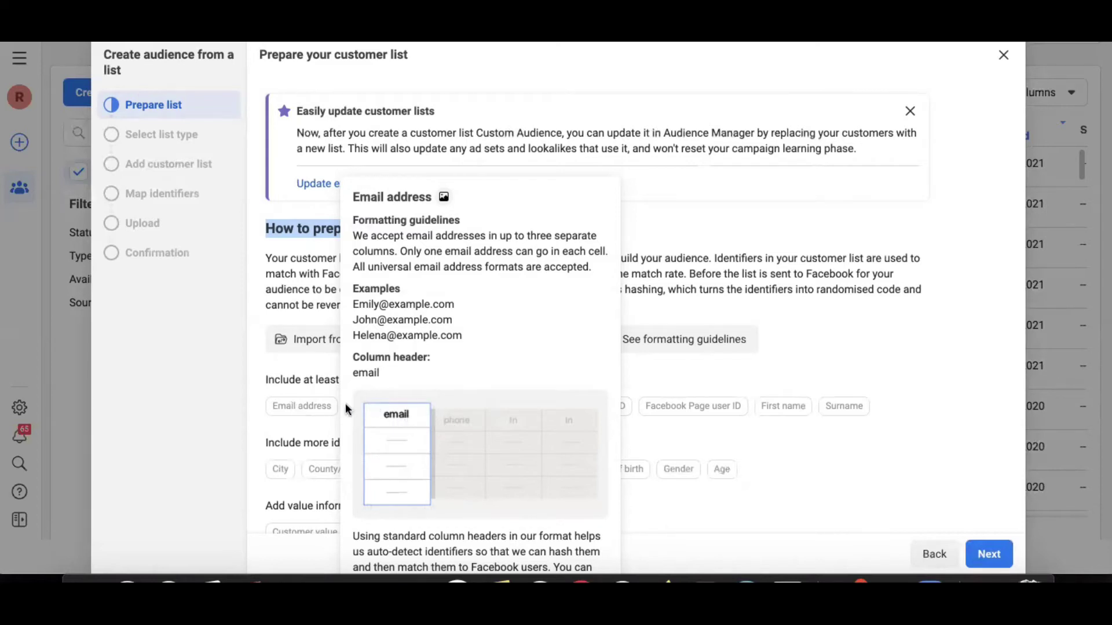
mouse_move(374, 405)
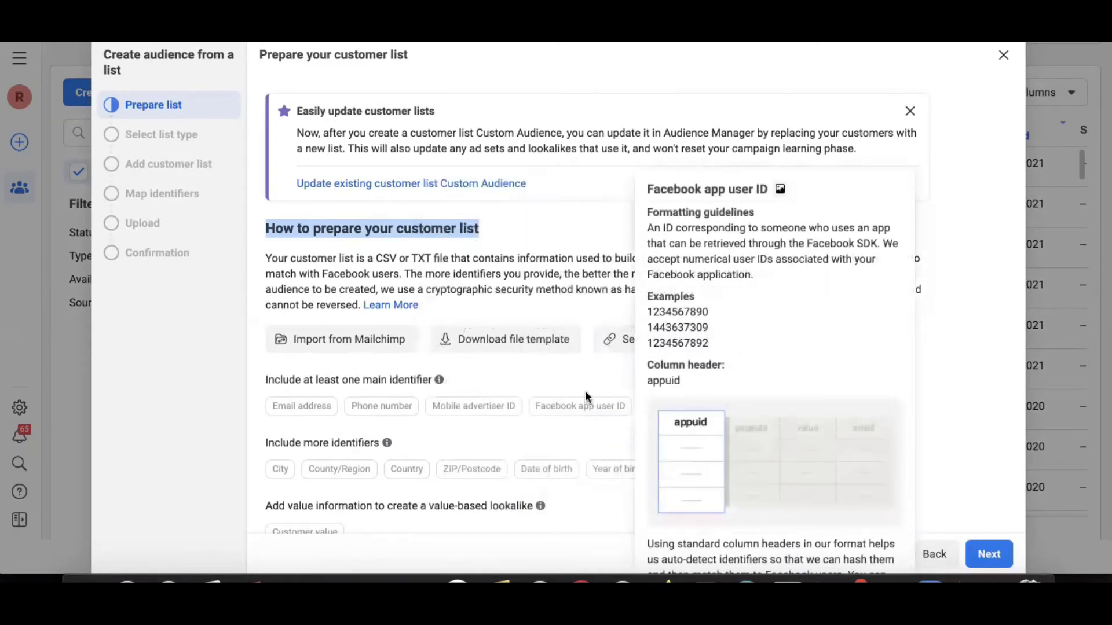
mouse_move(787, 405)
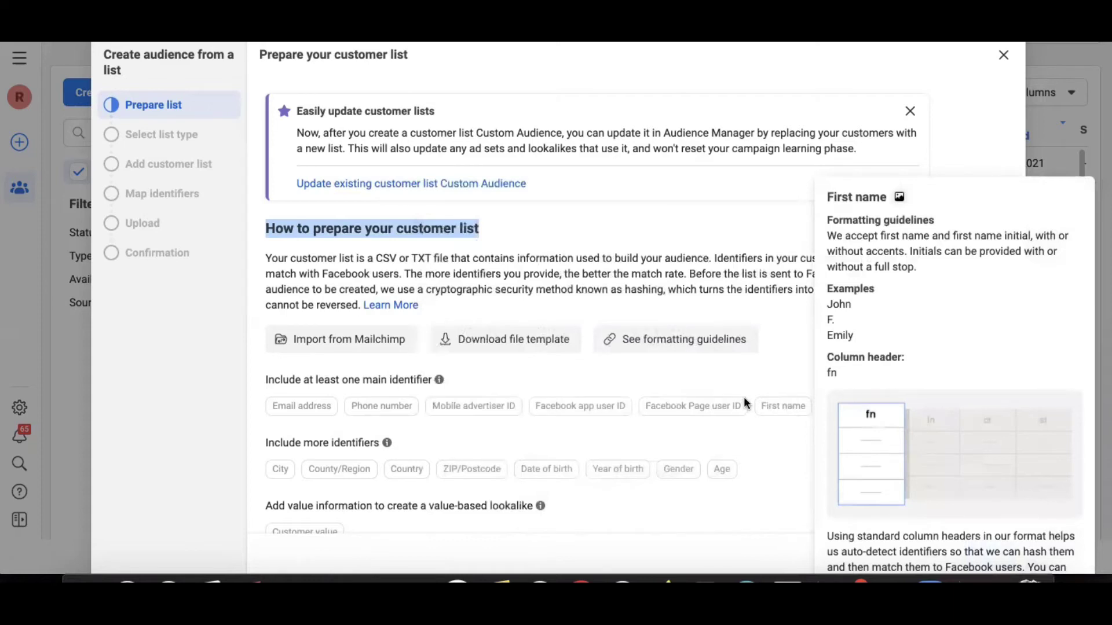
mouse_move(597, 407)
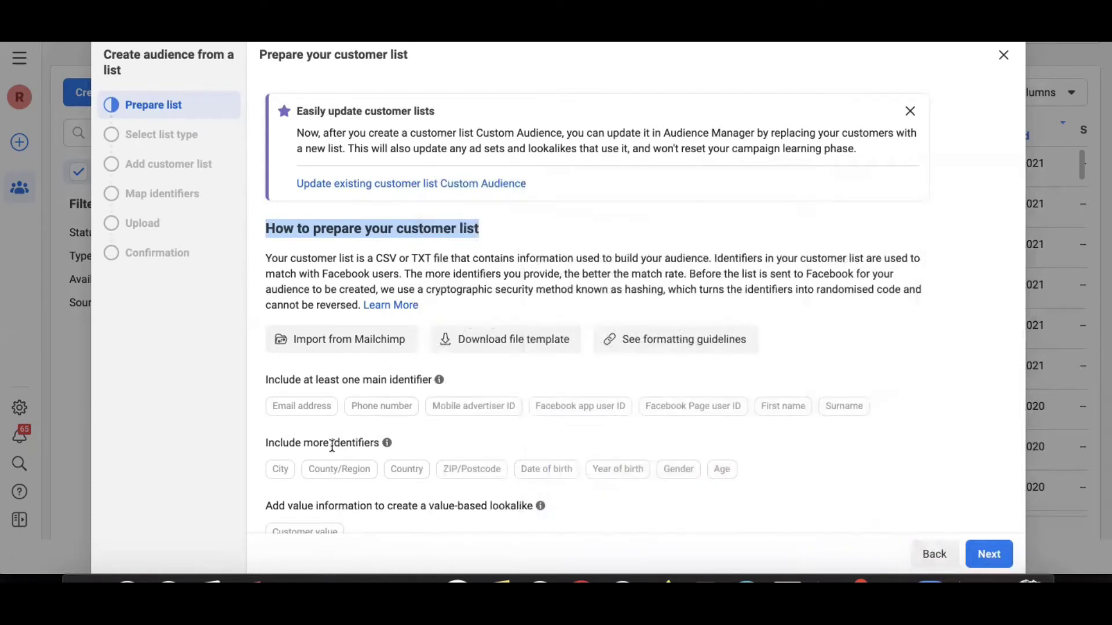
mouse_move(284, 467)
scroll(644, 444, "down", 1)
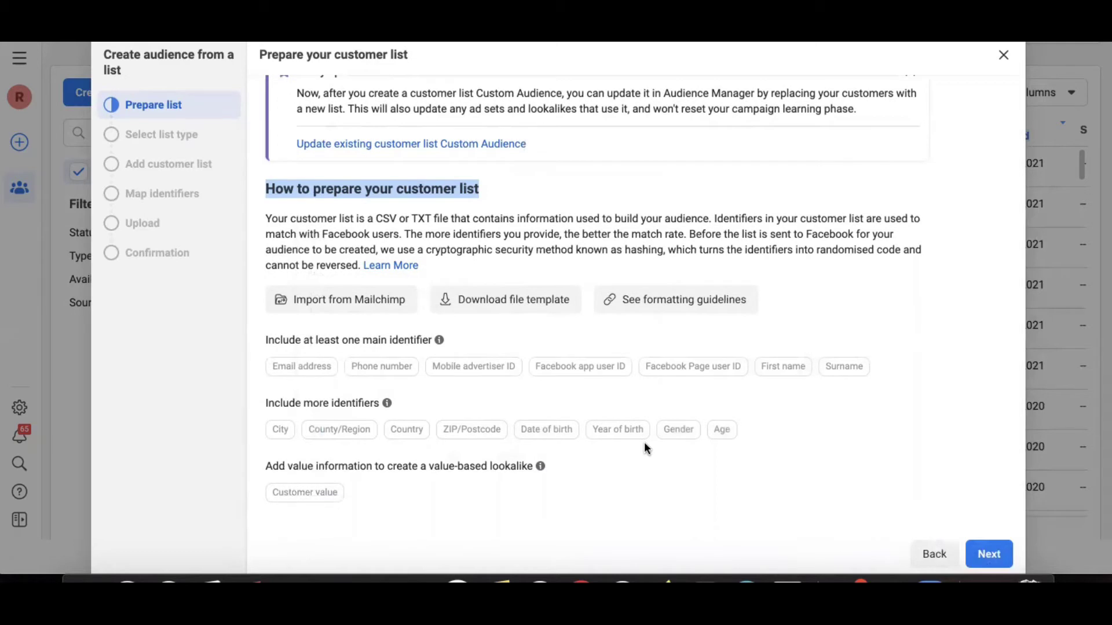
mouse_move(339, 491)
- Specify that the customer list has no customer value column, accept the Custom Audiences Terms and continue to adding the list
left_click(989, 554)
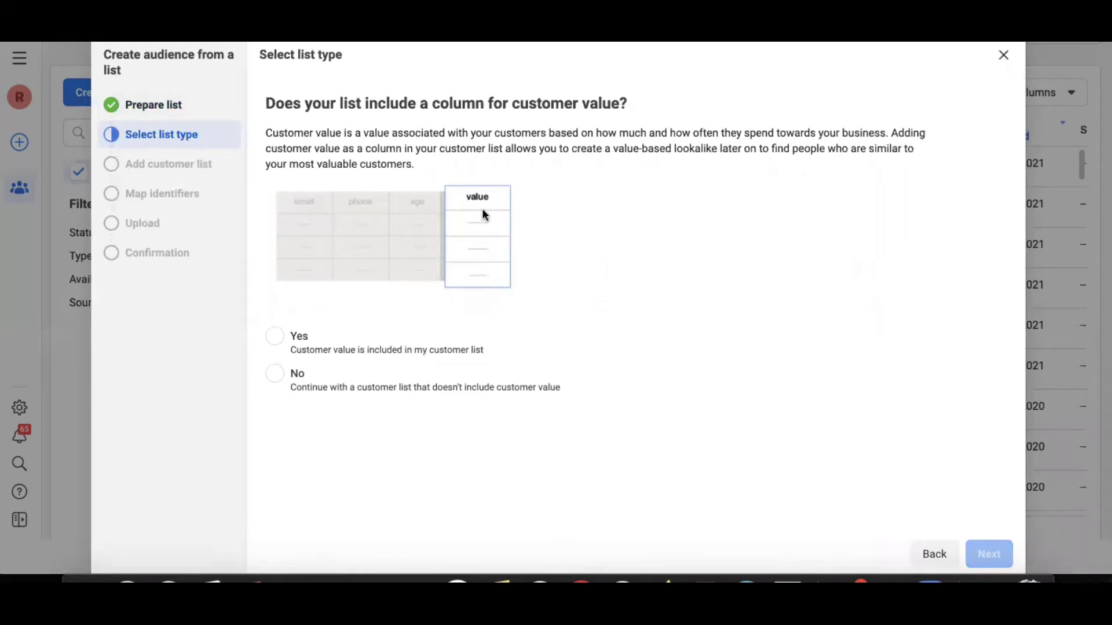
left_click(276, 374)
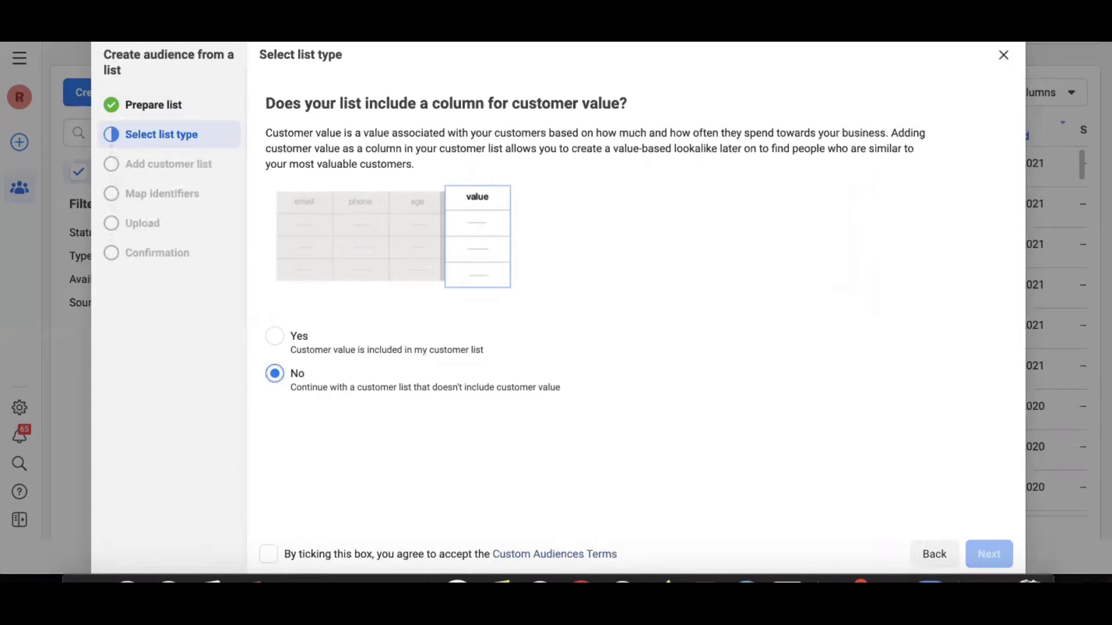
left_click(276, 560)
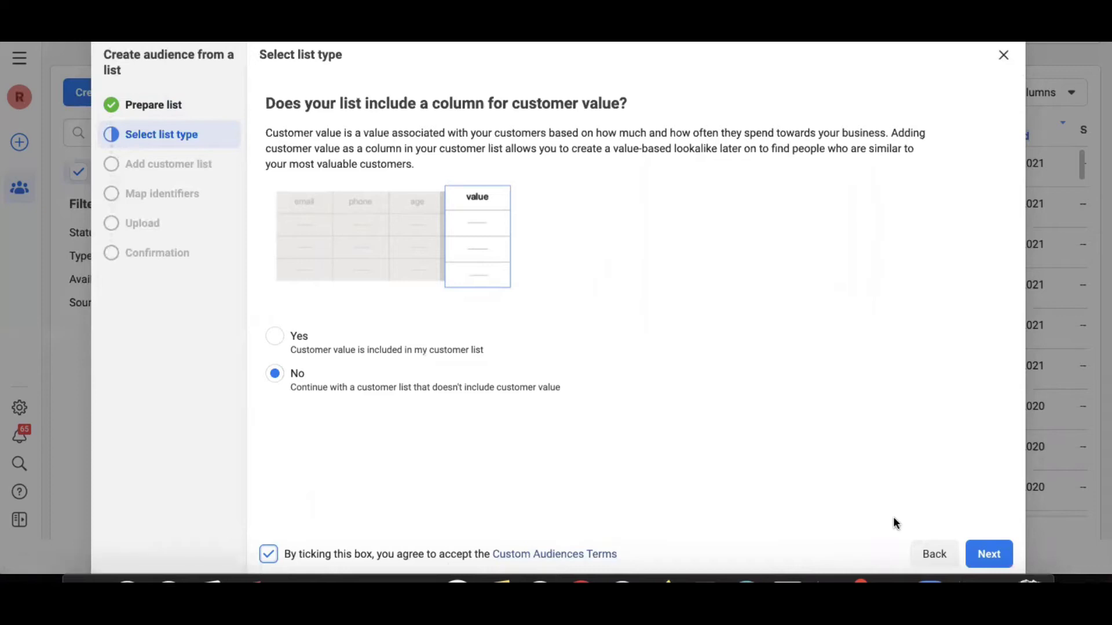
left_click(268, 554)
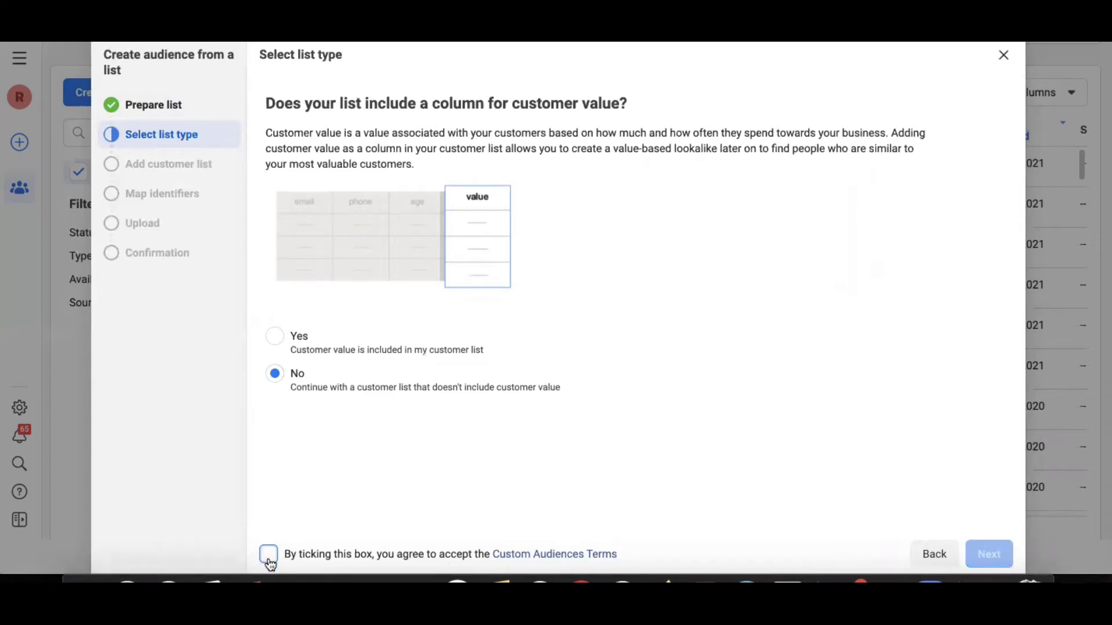
left_click(269, 555)
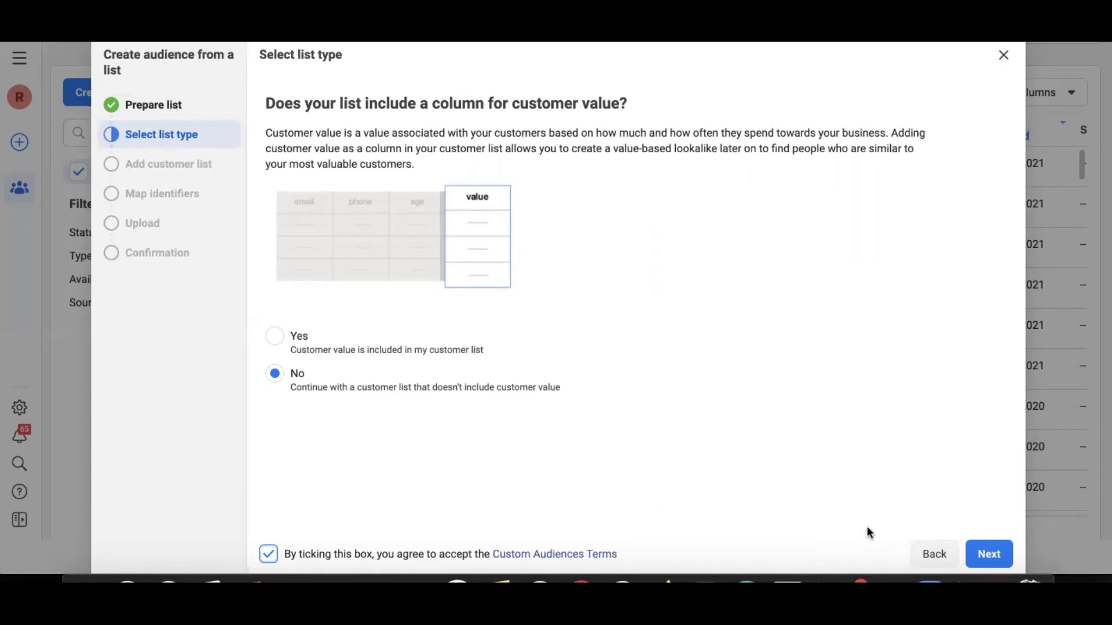
left_click(986, 554)
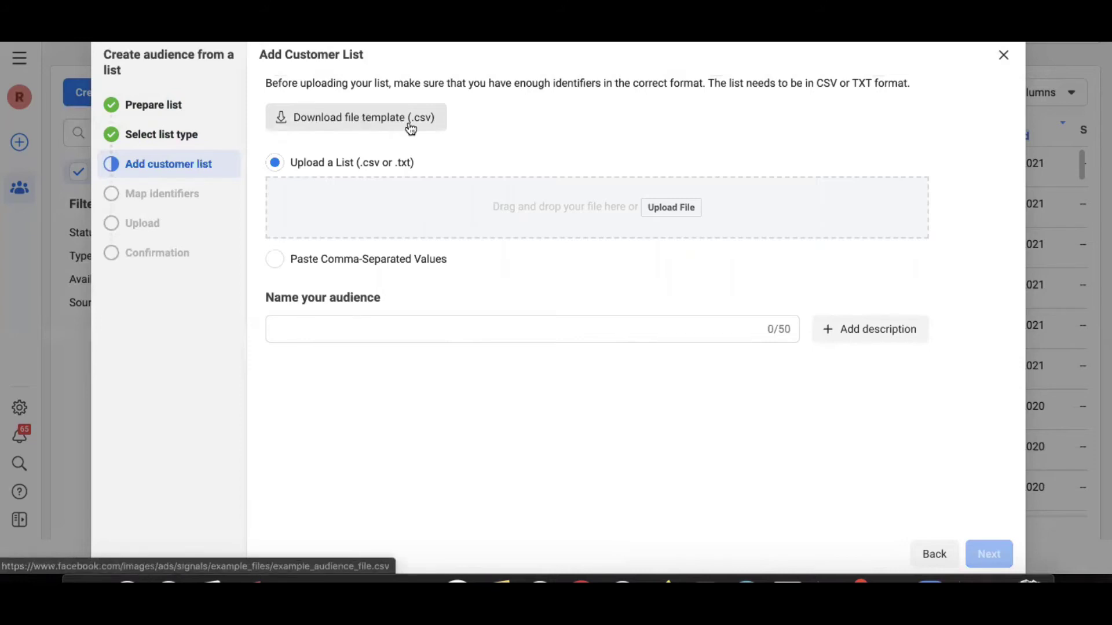
- Upload the customer list file hubspot-crm-exports-2020-registered-event-attendees-2021-04-06.csv from the Downloads folder
left_click(672, 209)
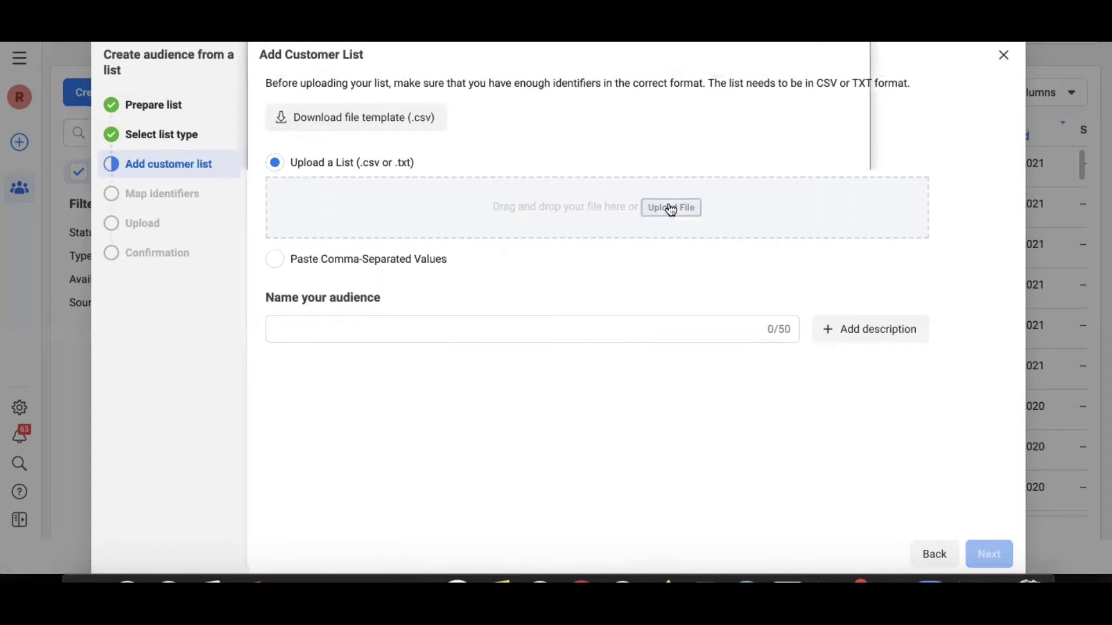
scroll(481, 162, "down", 5)
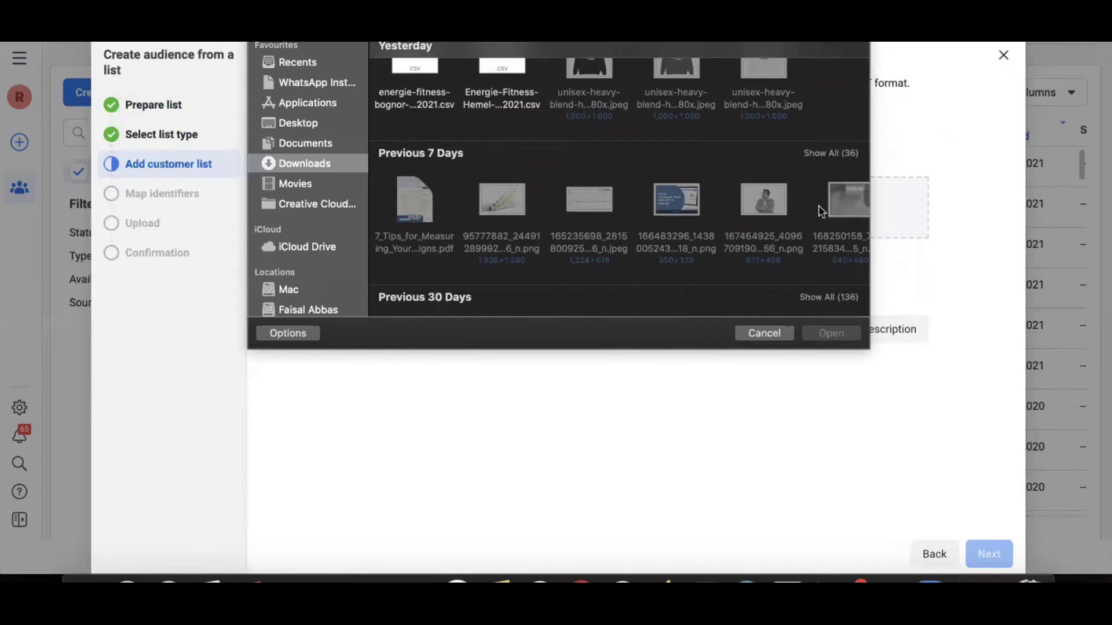
scroll(758, 191, "right", 5)
scroll(764, 181, "right", 10)
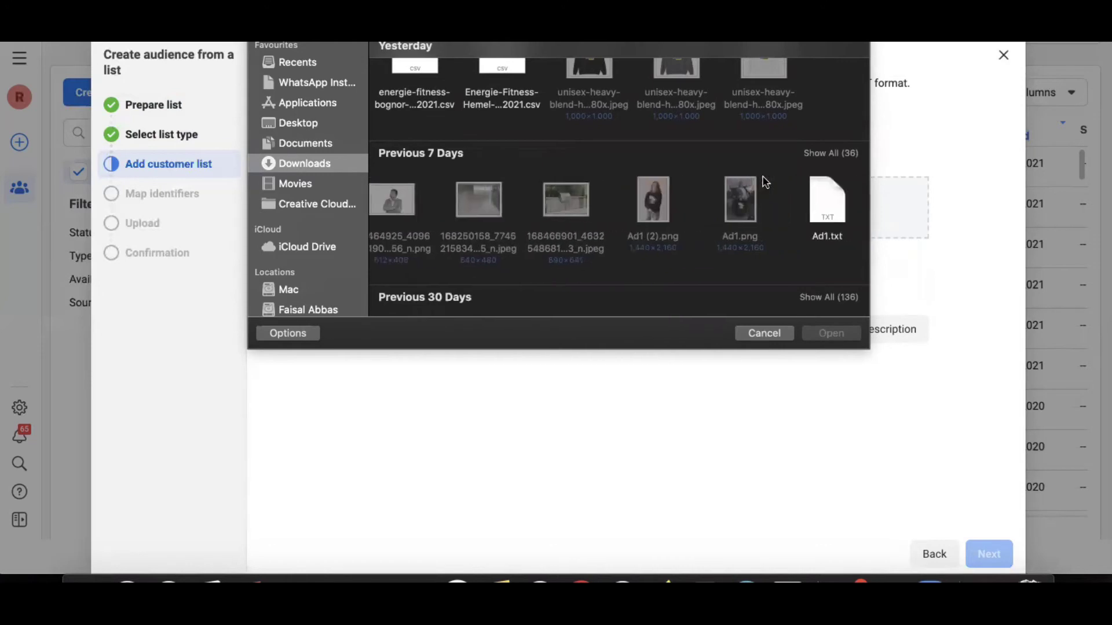
scroll(764, 181, "right", 10)
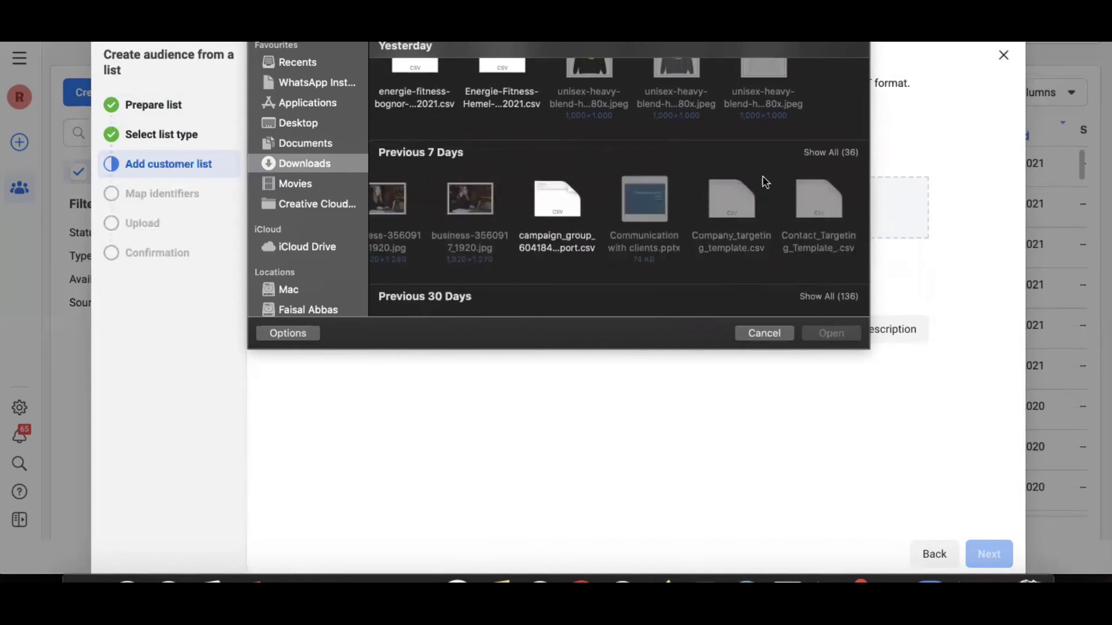
scroll(765, 181, "right", 8)
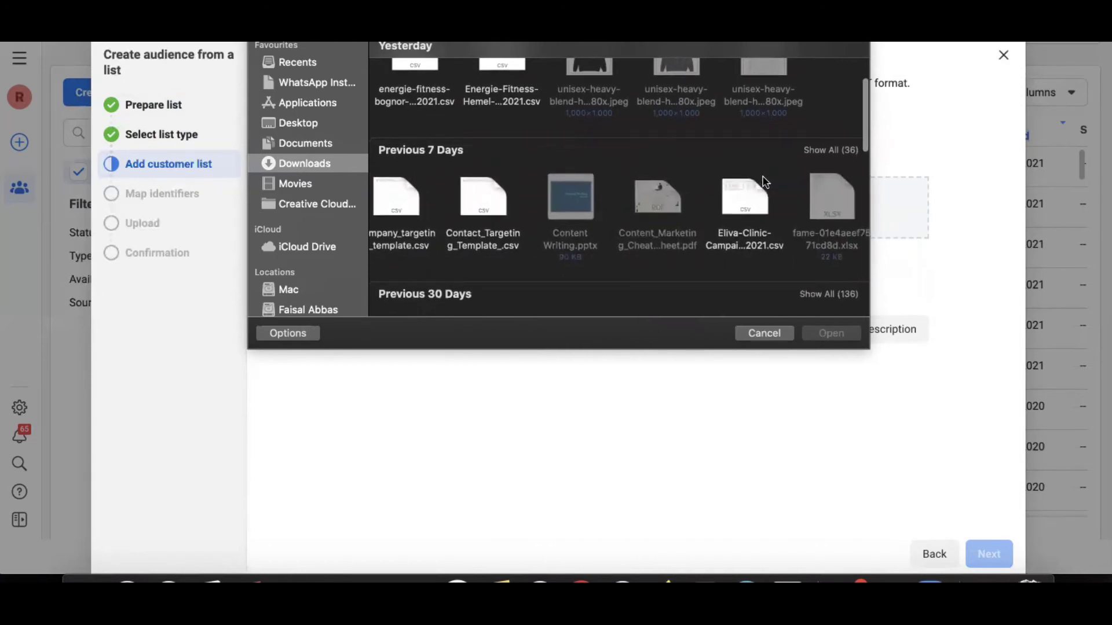
scroll(765, 181, "right", 4)
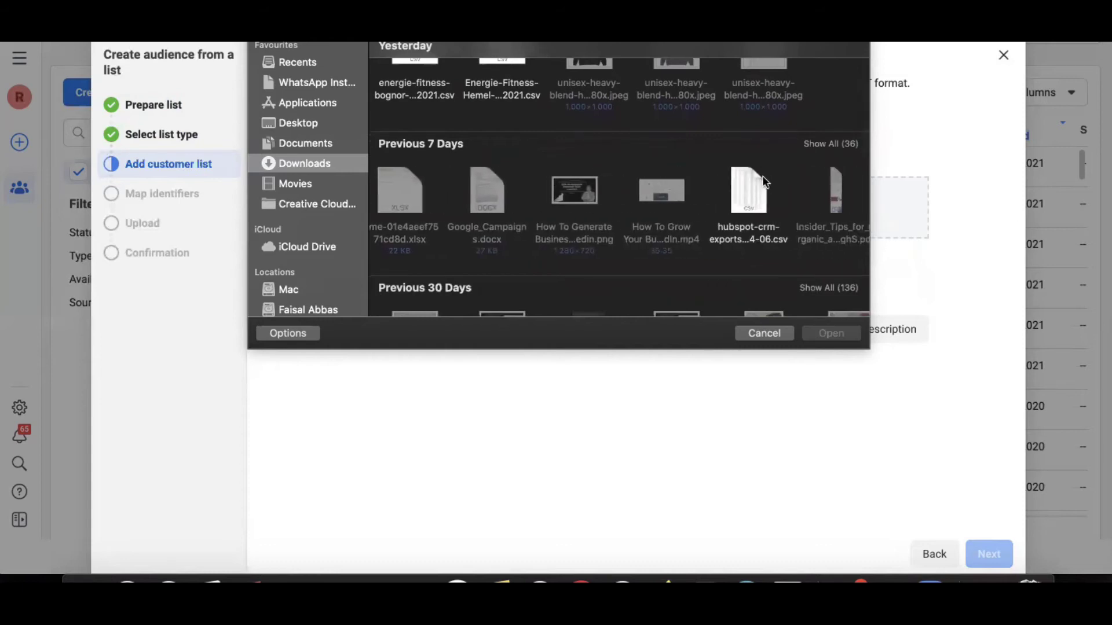
double_click(746, 186)
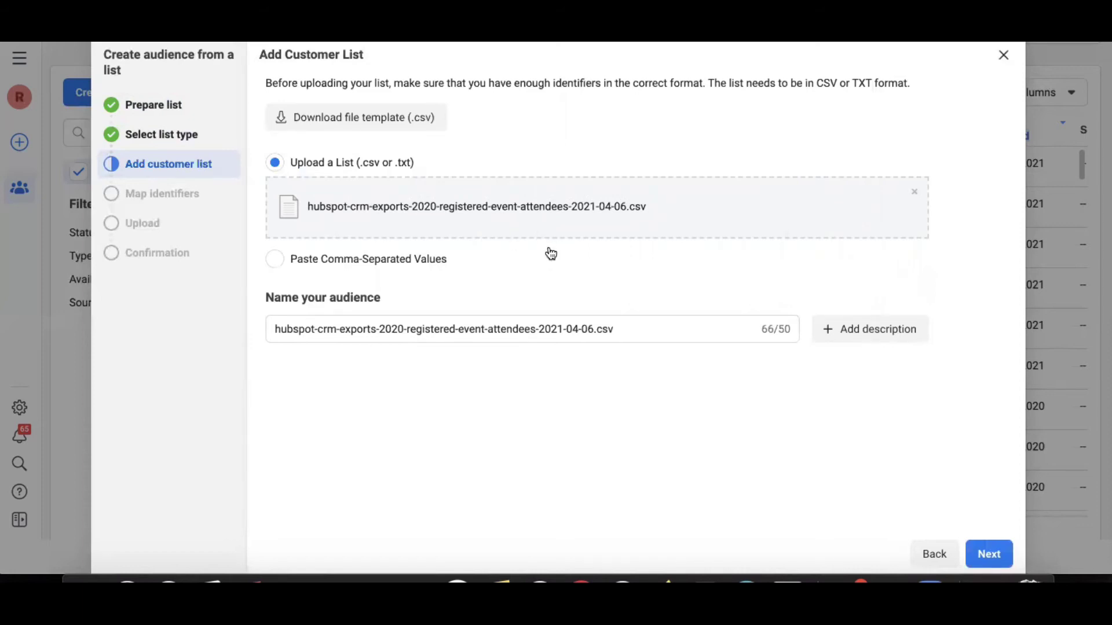
- Name the audience "Hubspot CRM Exports 2020 (Registered Attendees)" without a description and continue to identifier mapping
left_click(637, 331)
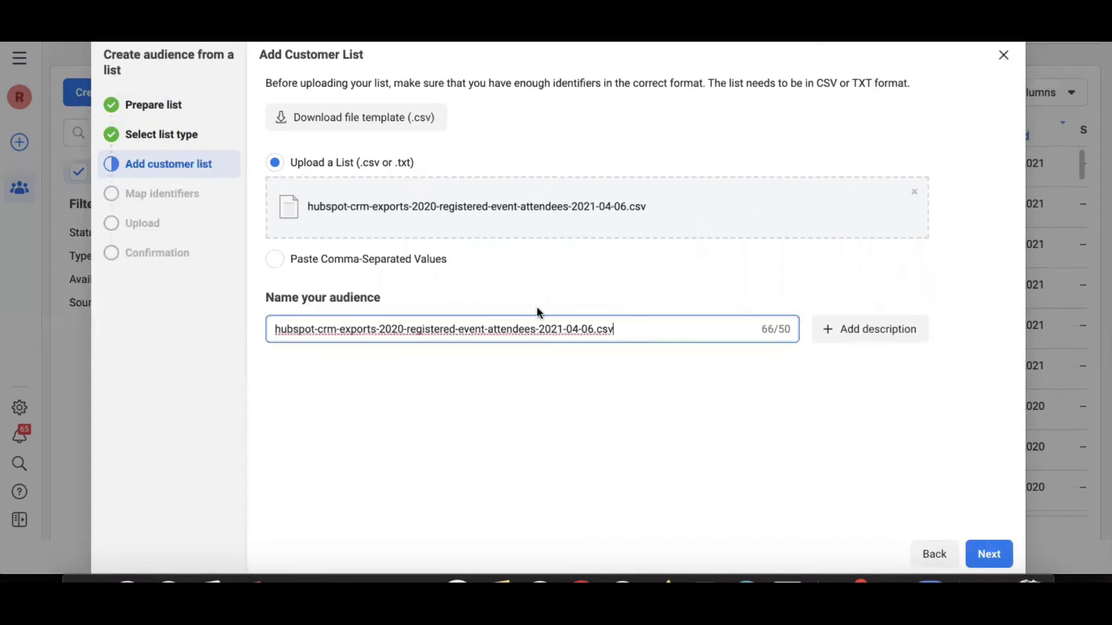
triple_click(266, 328)
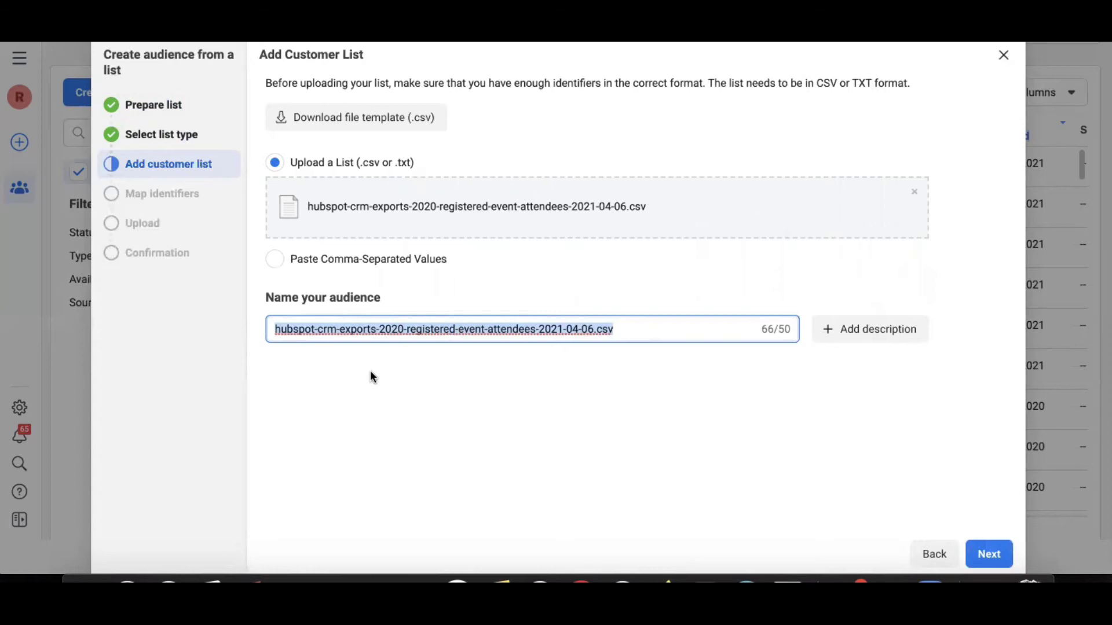
type("Hub")
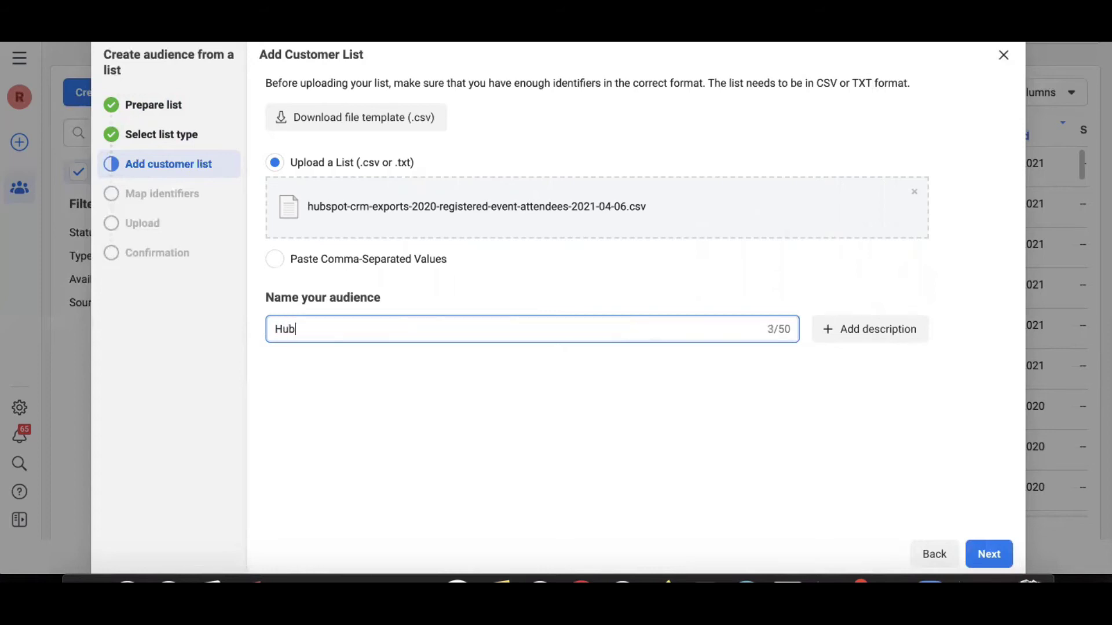
type("so")
key("BackSpace")
type("pot CRM Exports 2020 ")
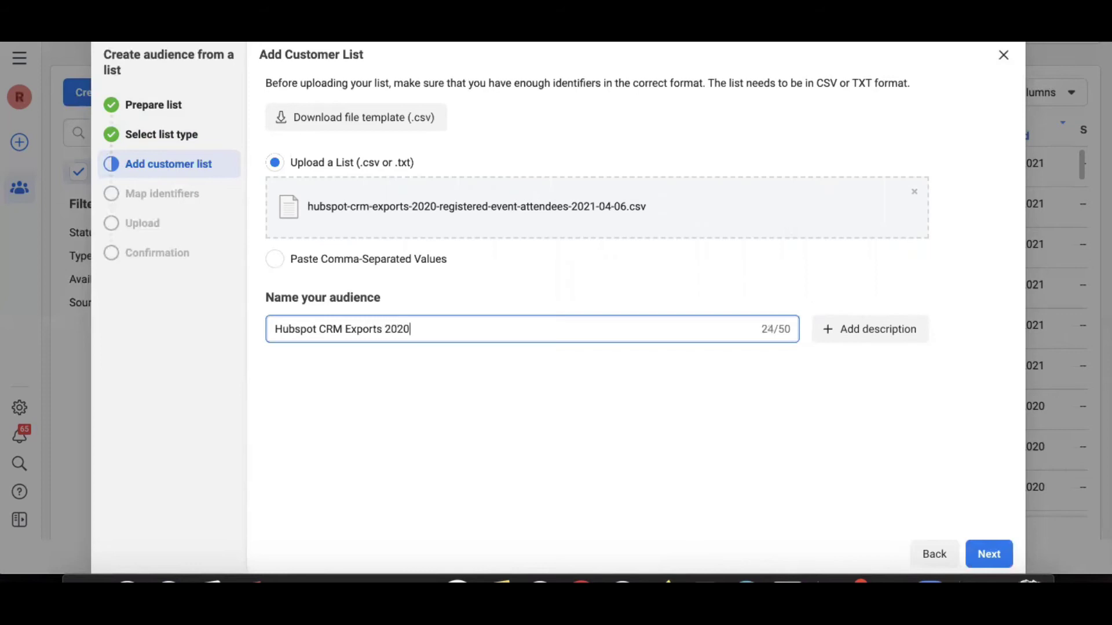
type("(Registered Event ")
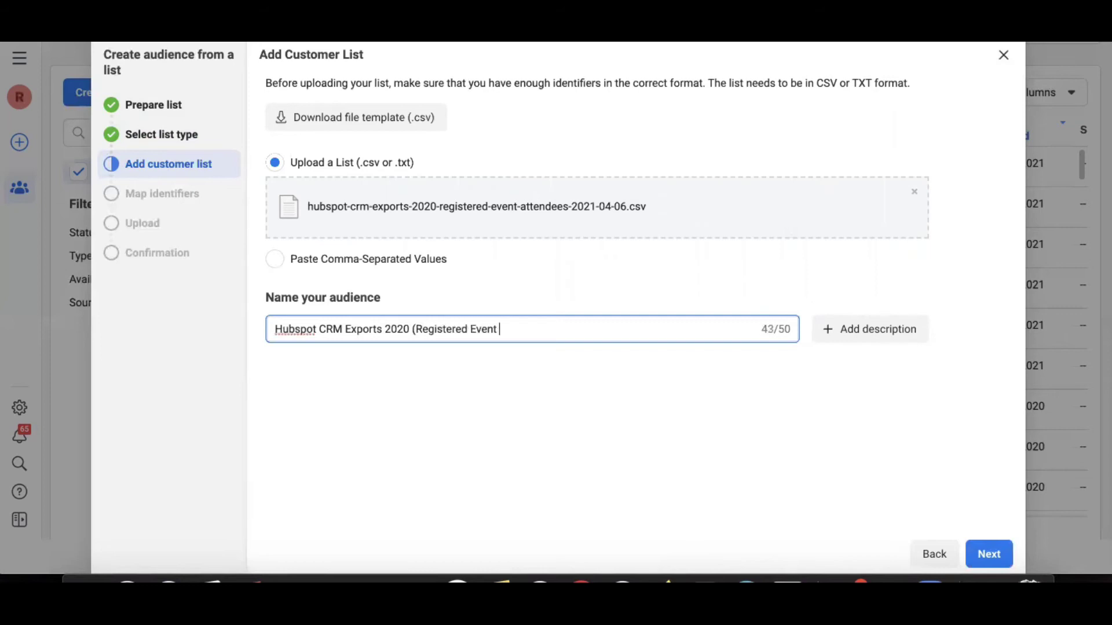
type("Attende")
key("BackSpace")
key("BackSpace")
key("BackSpace")
key("BackSpace")
key("BackSpace")
key("BackSpace")
key("BackSpace")
key("BackSpace")
key("BackSpace")
key("BackSpace")
key("BackSpace")
key("BackSpace")
key("BackSpace")
type("Attendees)")
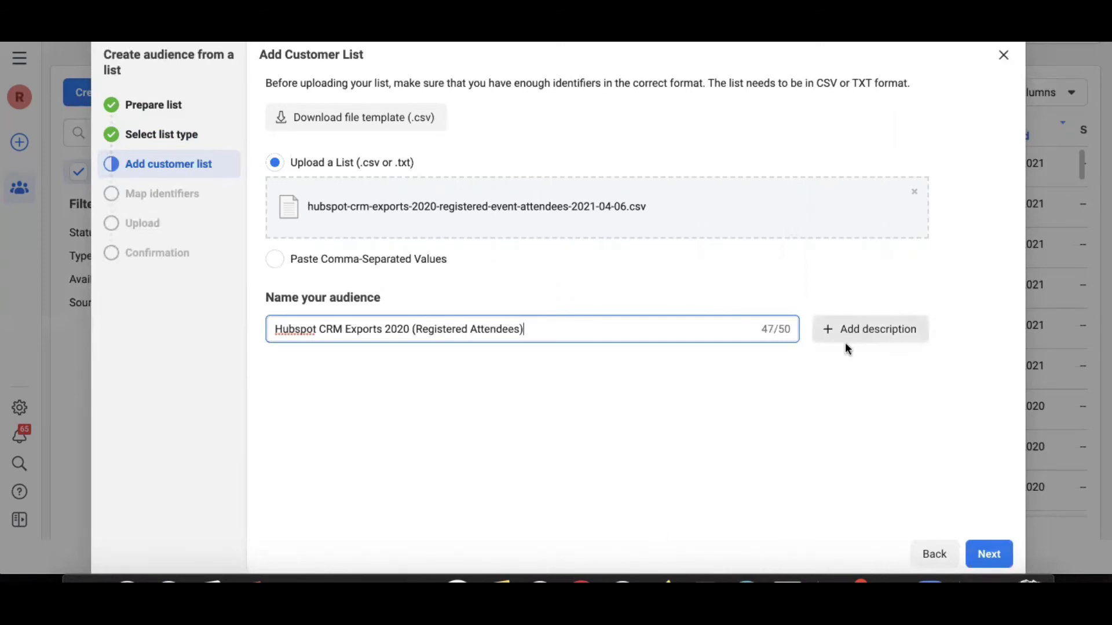
left_click(864, 336)
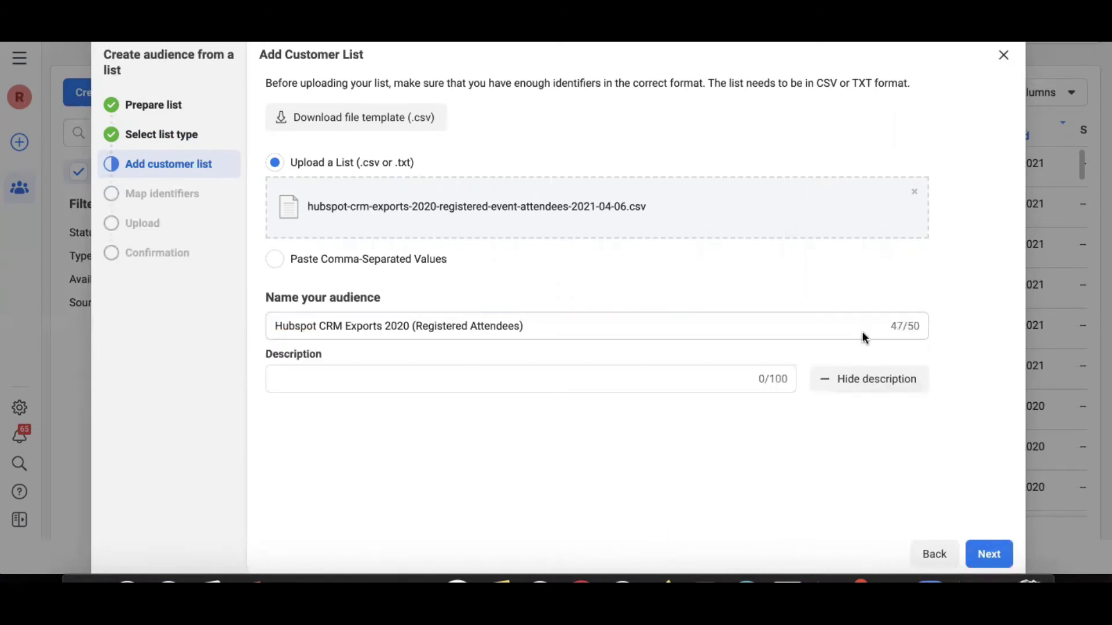
left_click(867, 394)
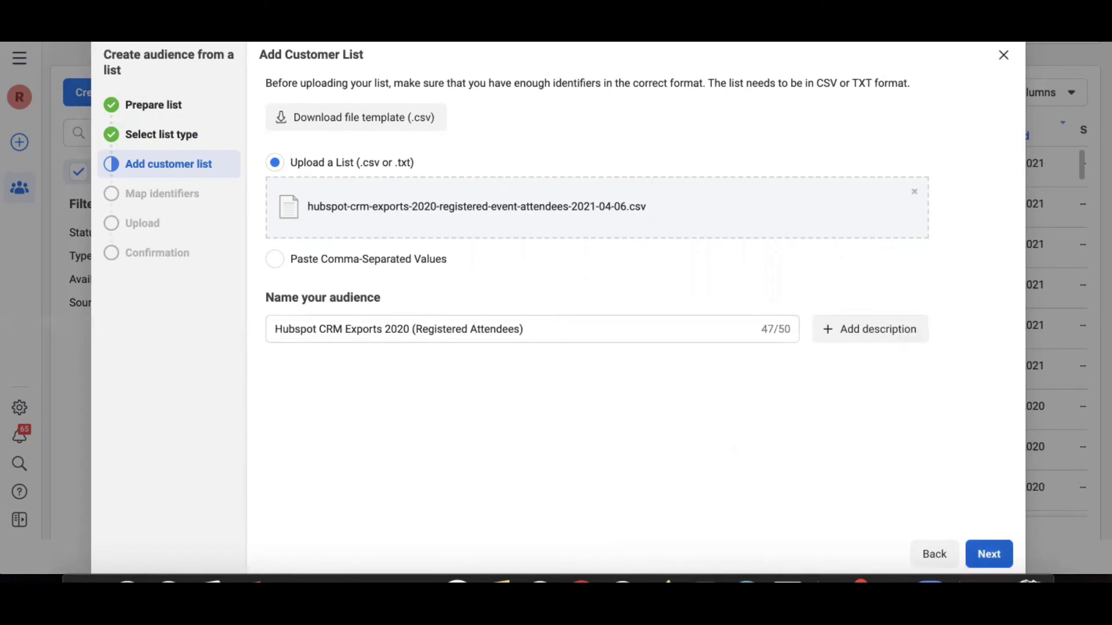
left_click(989, 554)
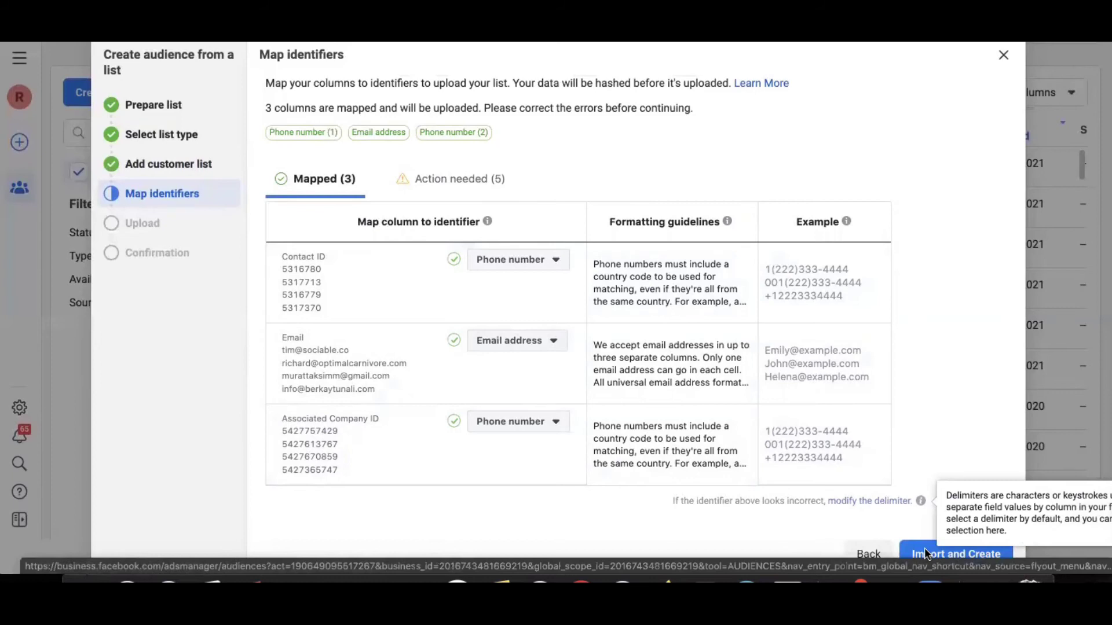
- Exclude the Contact ID and Associated Company ID columns from the upload by setting both to Do not upload
left_click(863, 502)
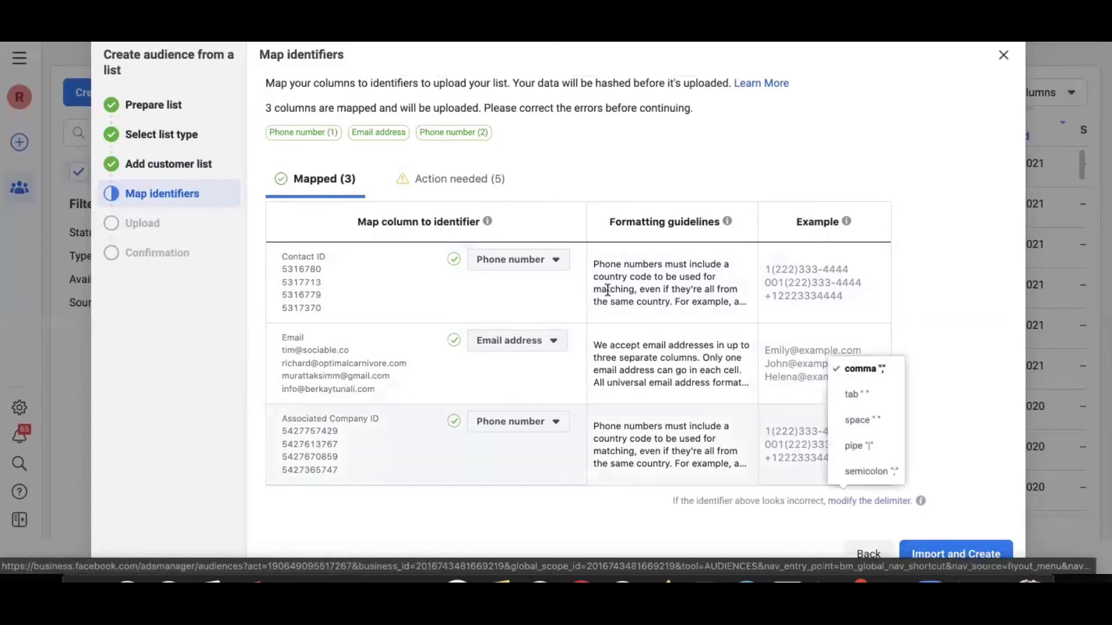
left_click(541, 261)
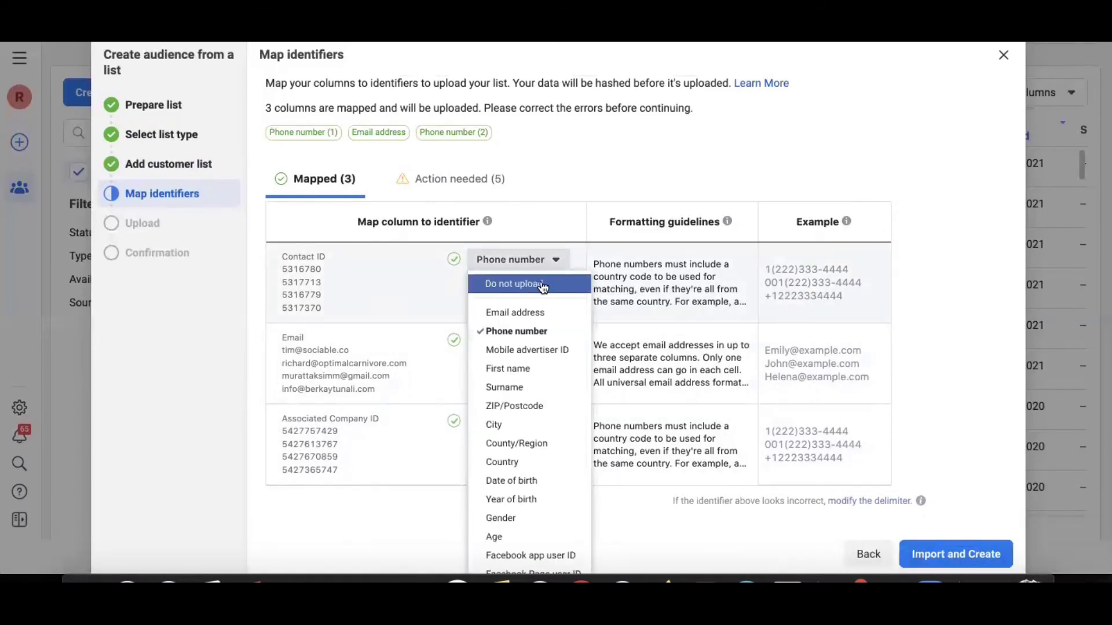
left_click(542, 285)
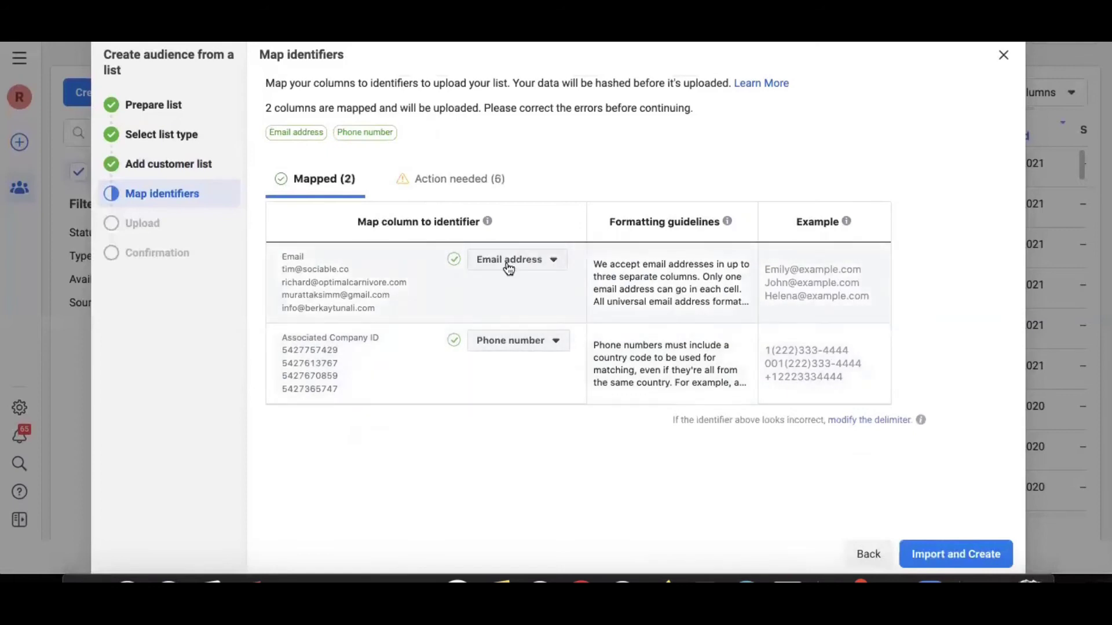
left_click(557, 340)
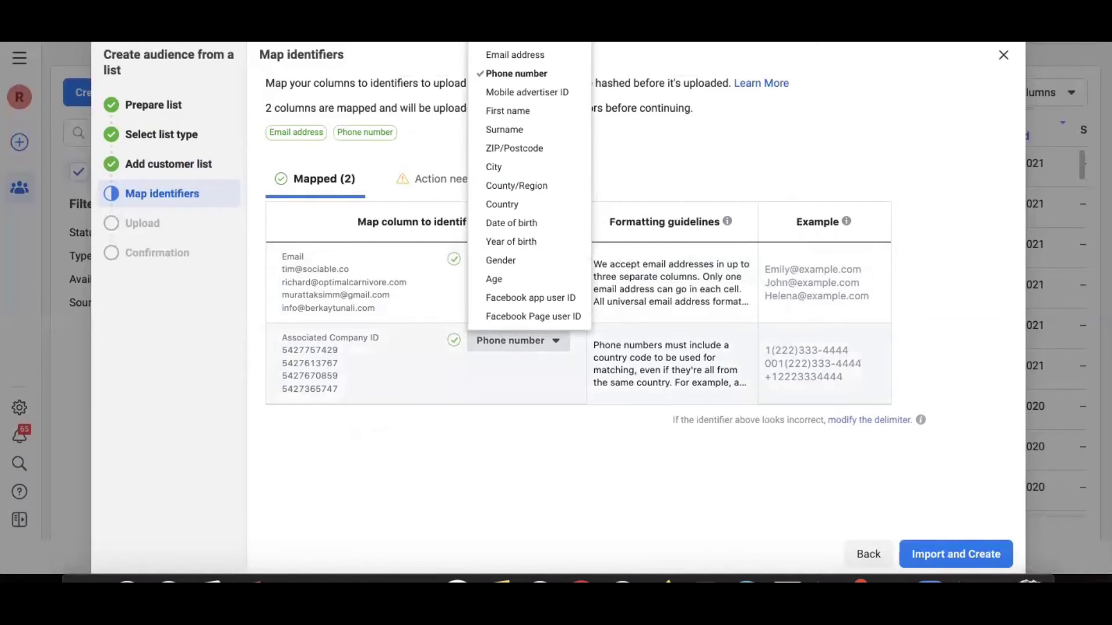
left_click(515, 74)
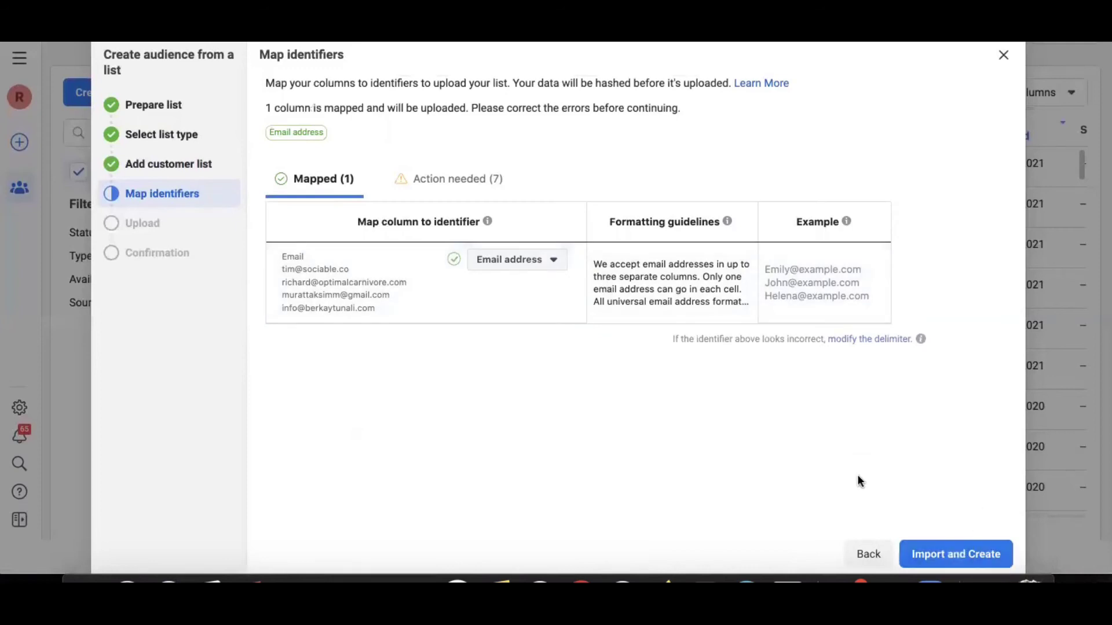
- Try to import the list with only the Email column mapped, and review the columns that still need action
left_click(950, 563)
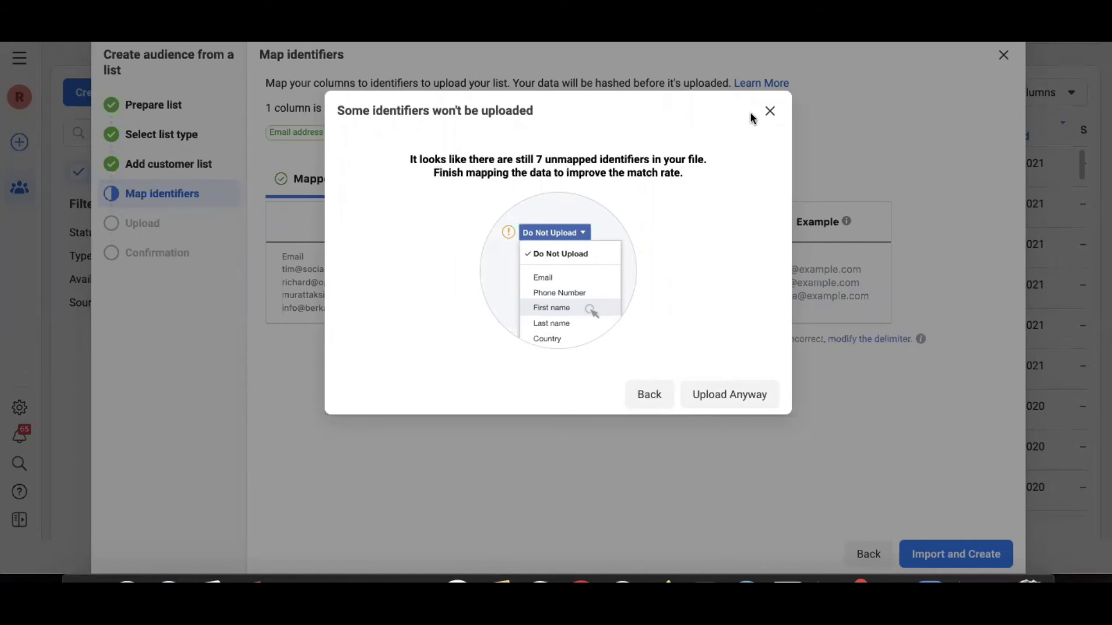
left_click(769, 111)
left_click(440, 176)
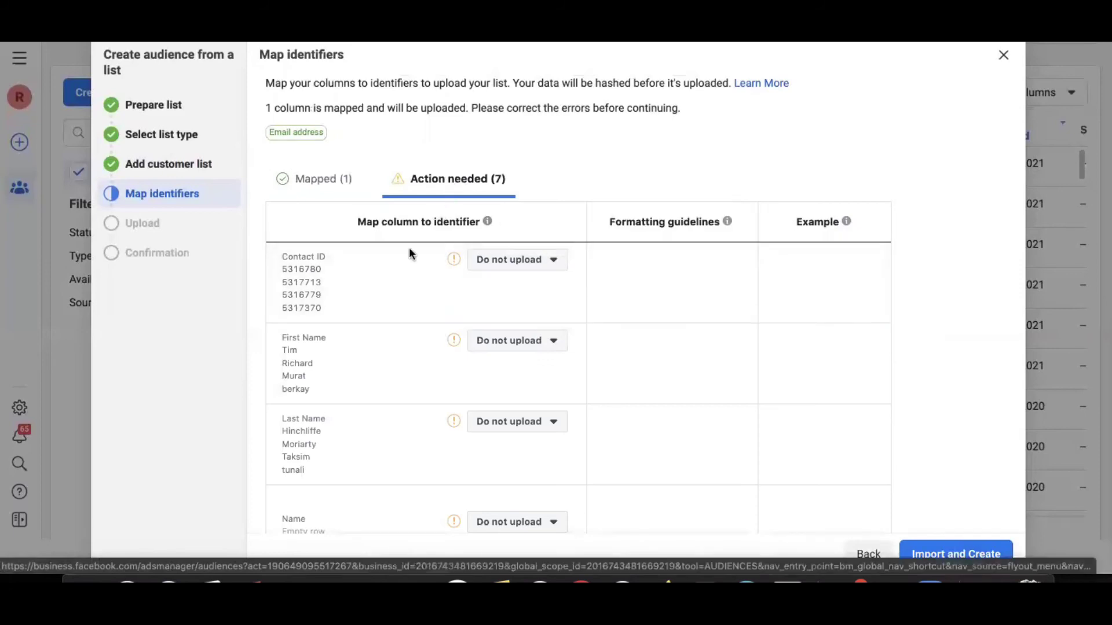
scroll(401, 297, "down", 5)
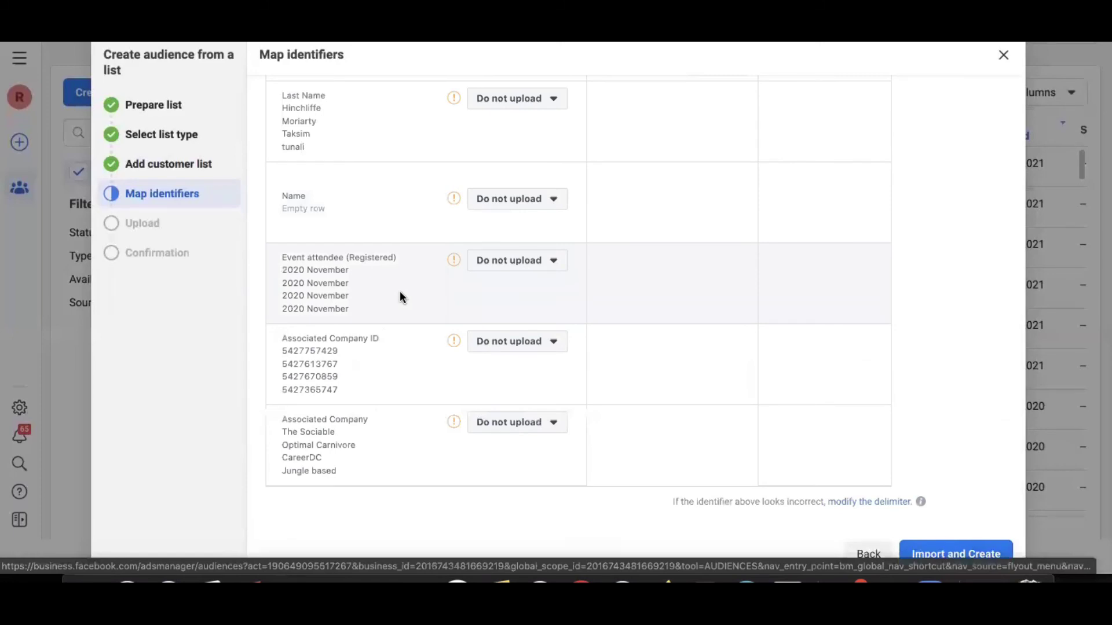
scroll(402, 297, "up", 5)
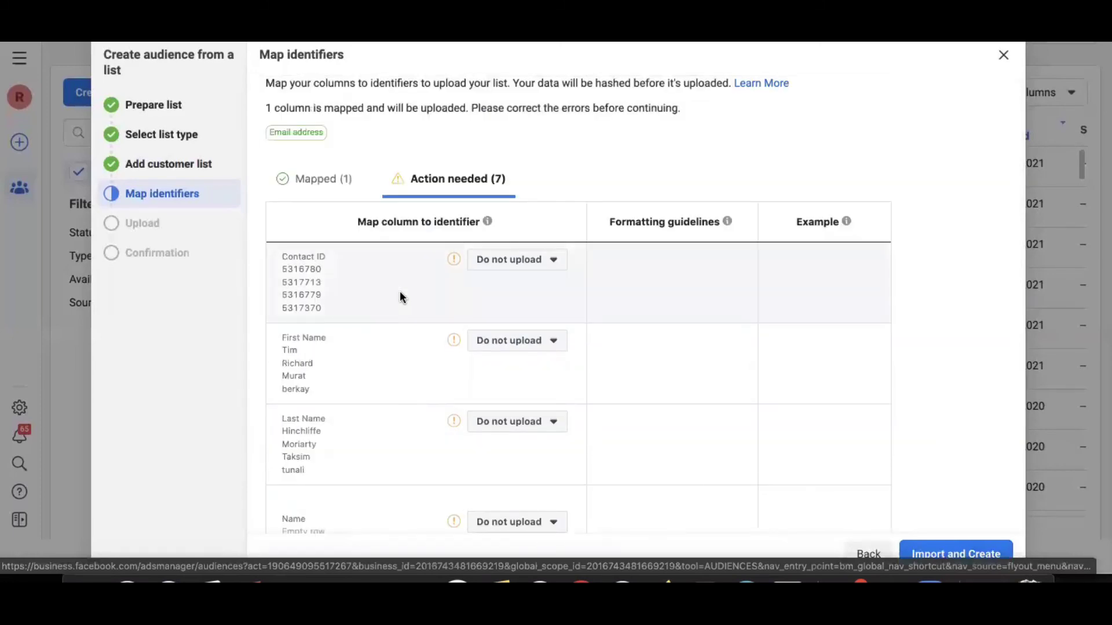
- Map the First Name column to the First name identifier and the Last Name column to Surname
left_click(548, 351)
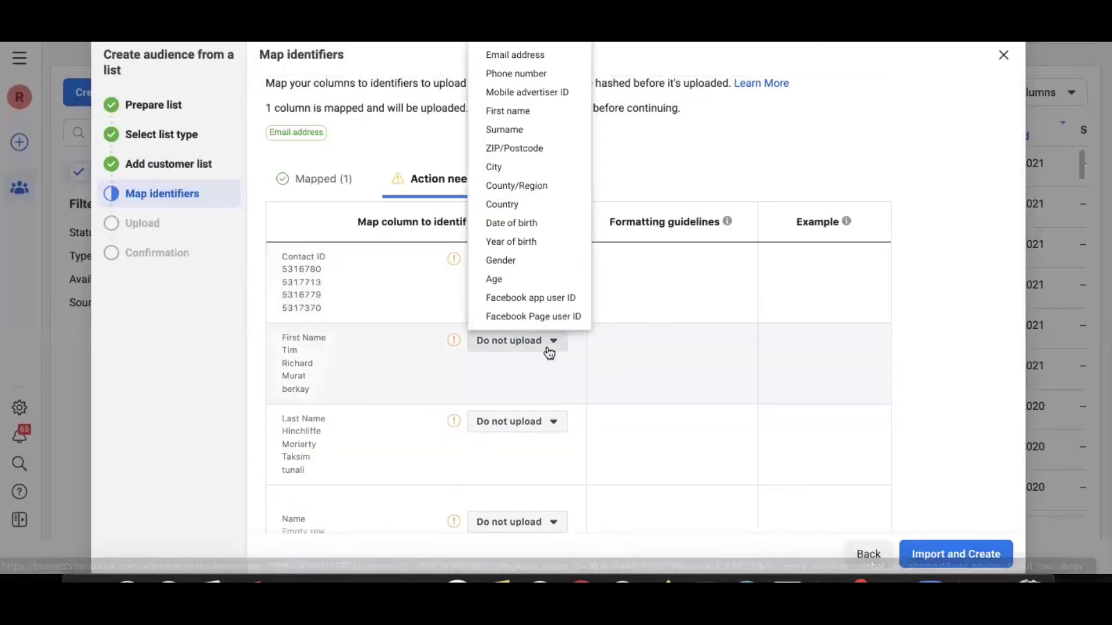
left_click(537, 112)
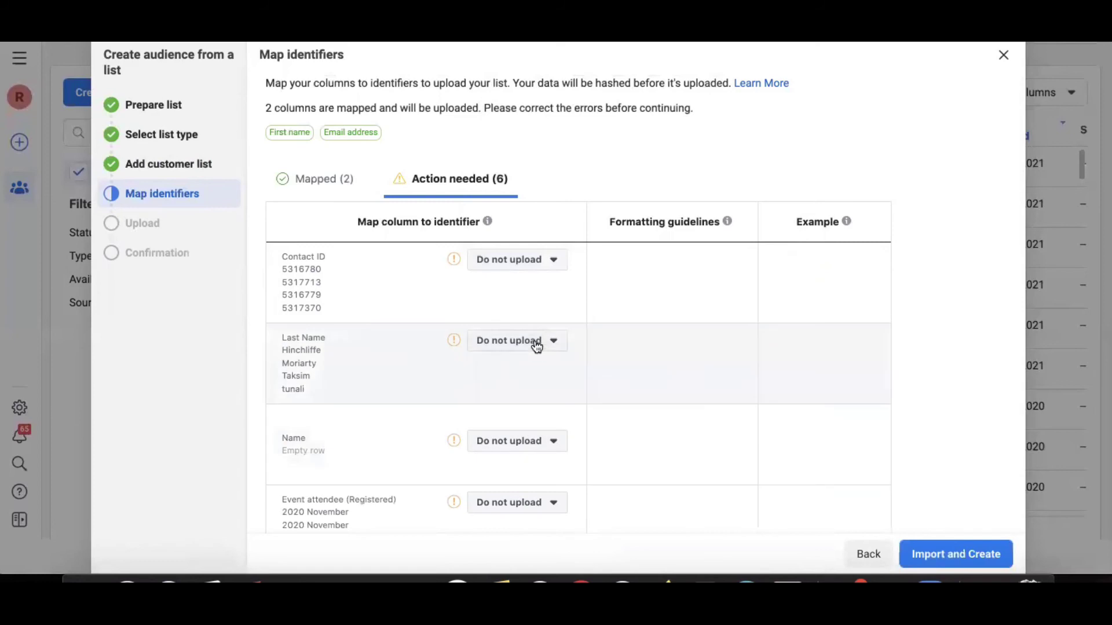
left_click(534, 342)
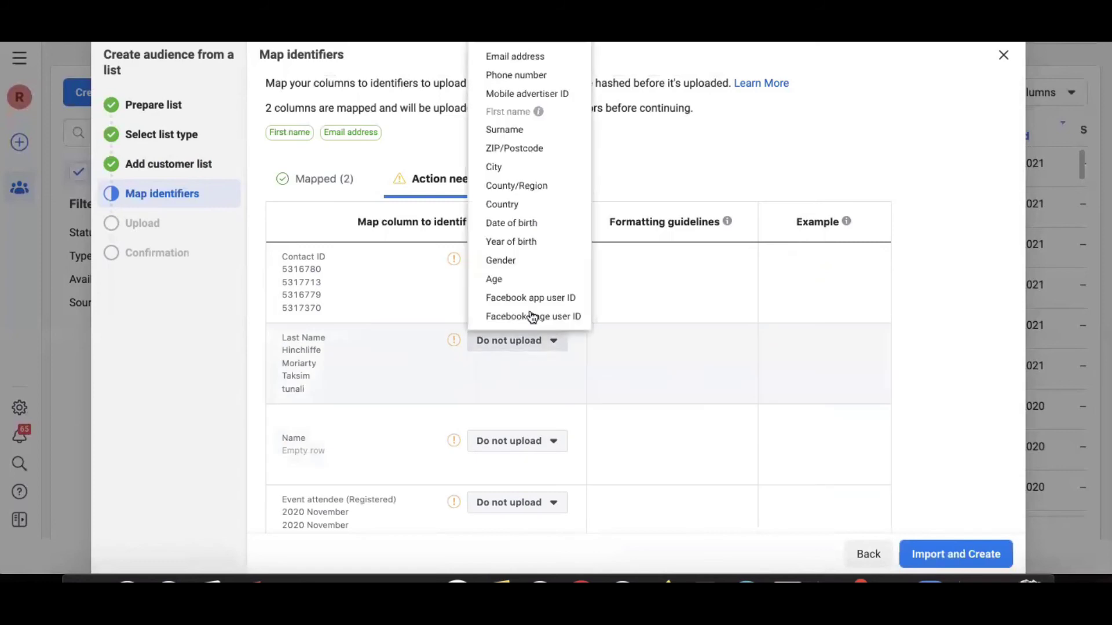
left_click(533, 130)
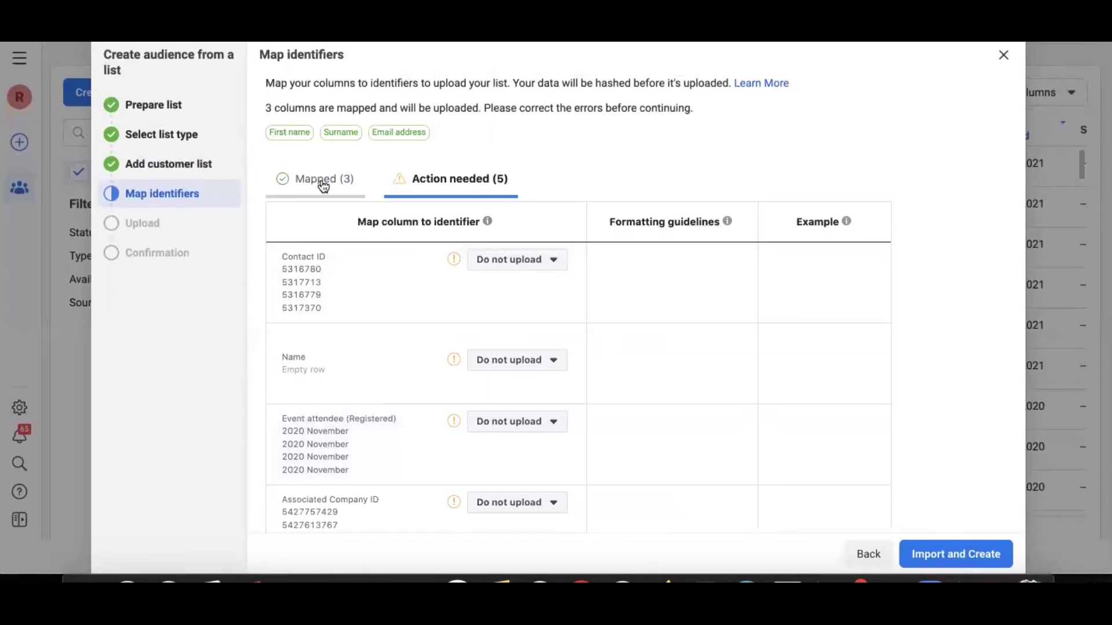
- Check the mapped and unmapped columns, import the list to create the audience and finish the setup
left_click(323, 184)
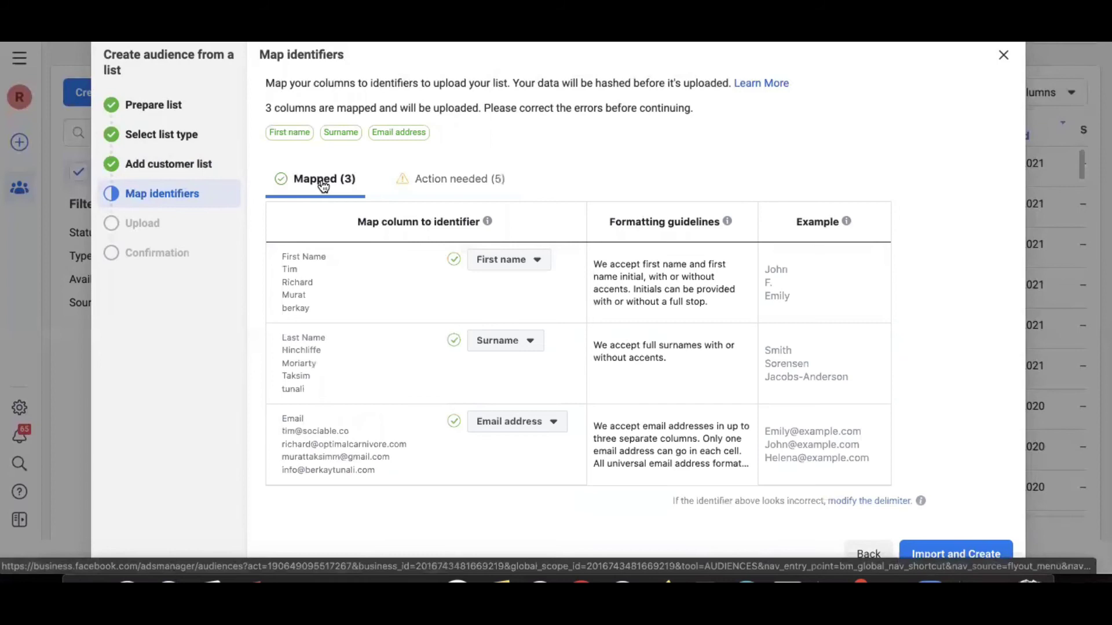
left_click(443, 183)
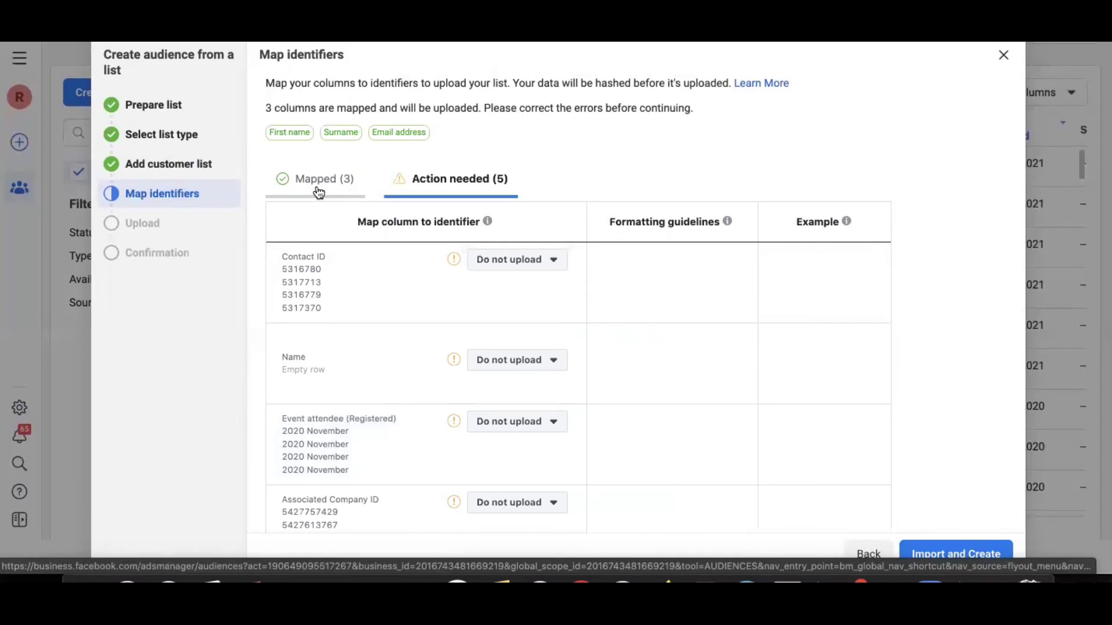
left_click(318, 193)
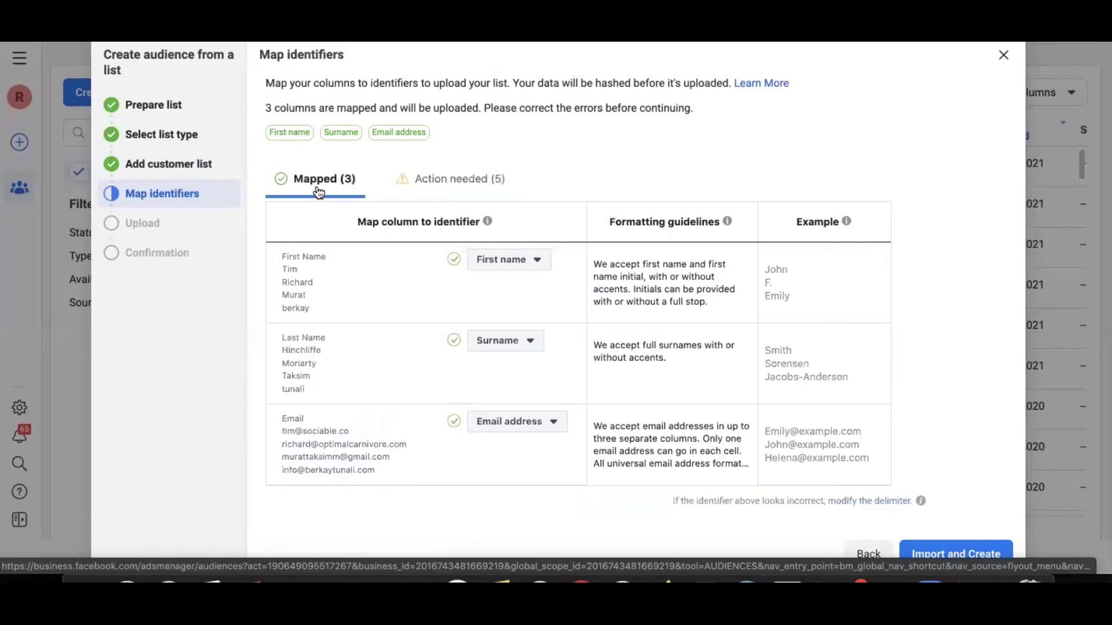
left_click(953, 556)
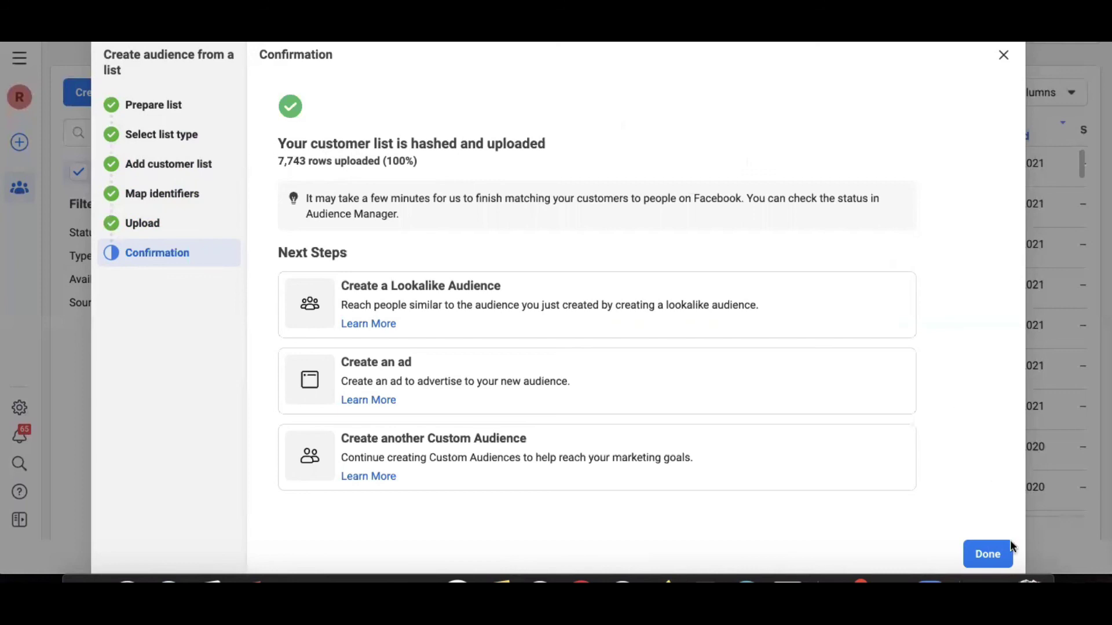
left_click(989, 555)
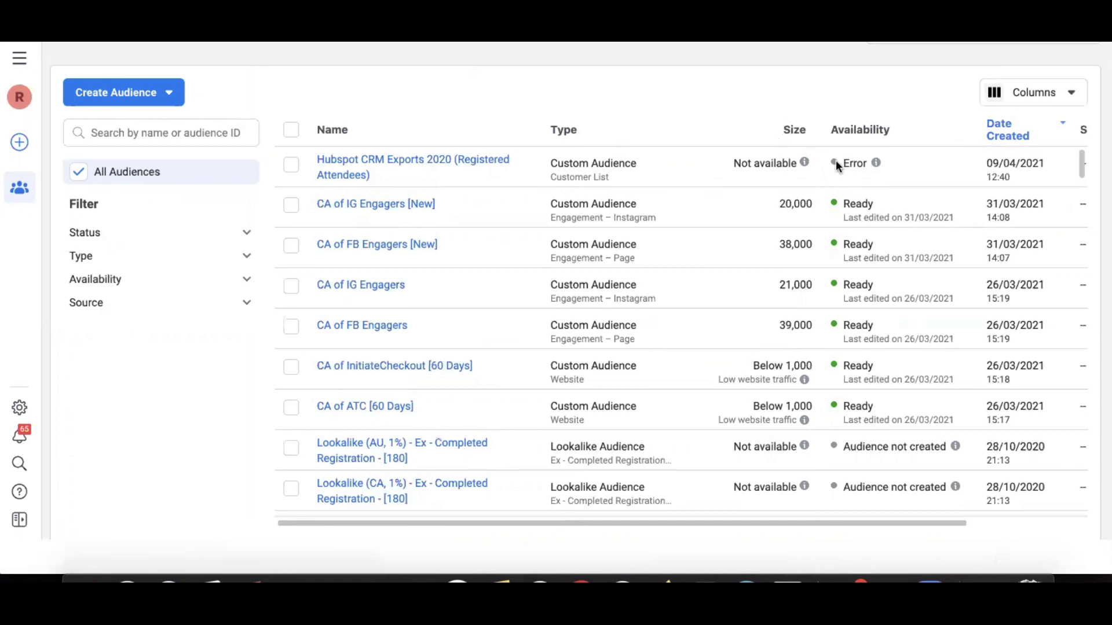
- Check the size and availability details of the Hubspot CRM Exports 2020 (Registered Attendees) audience in the audience list
scroll(838, 164, "right", 4)
scroll(836, 166, "down", 2)
scroll(836, 167, "right", 1)
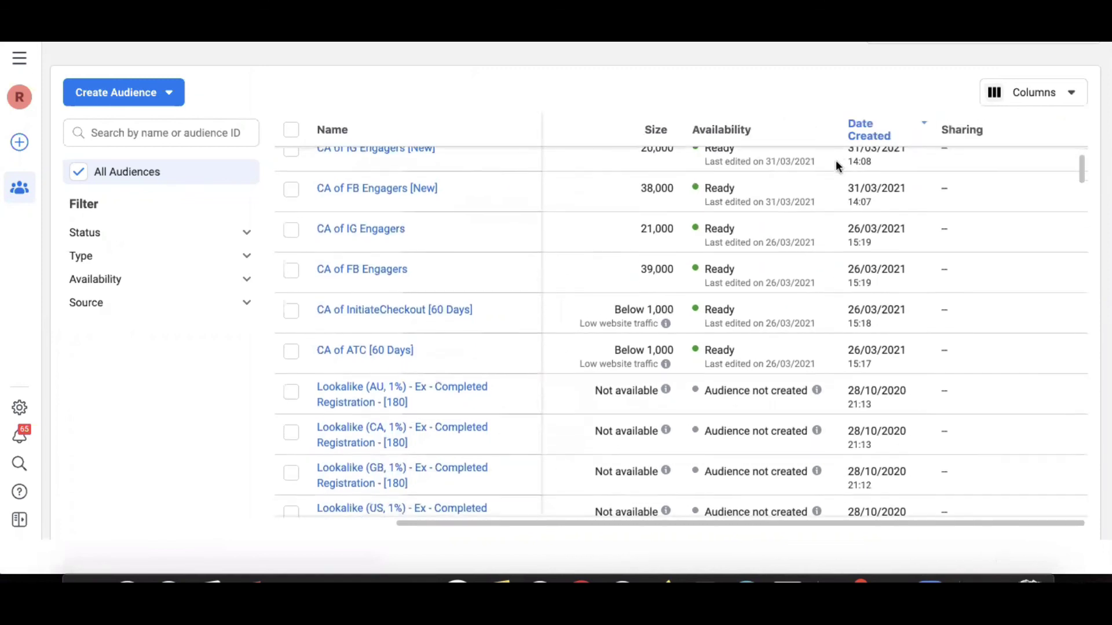
scroll(836, 166, "up", 2)
mouse_move(735, 164)
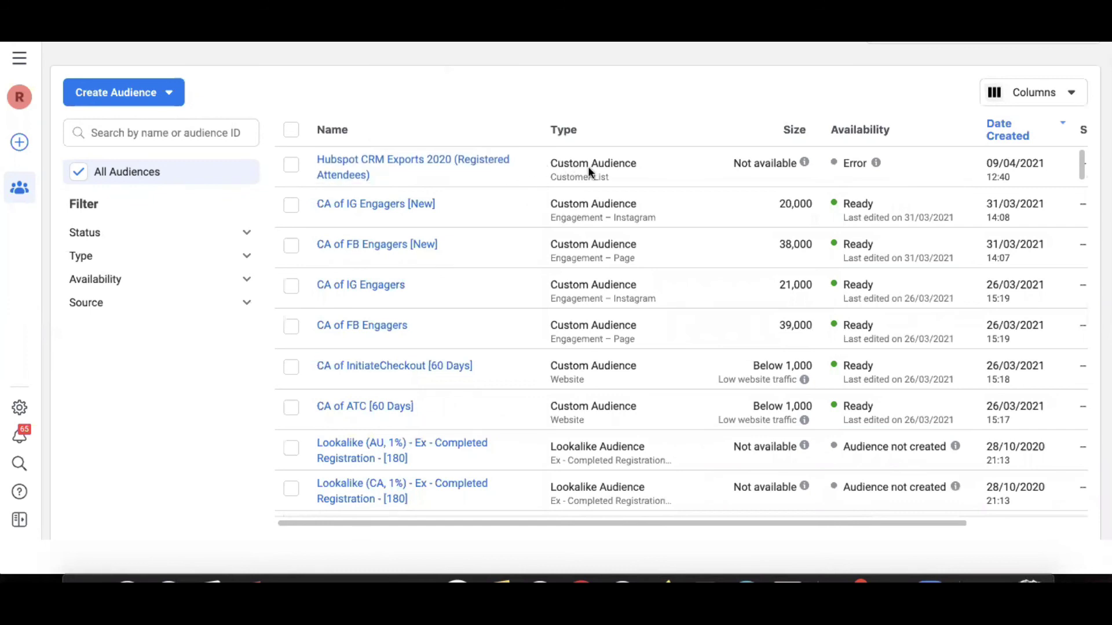
mouse_move(876, 163)
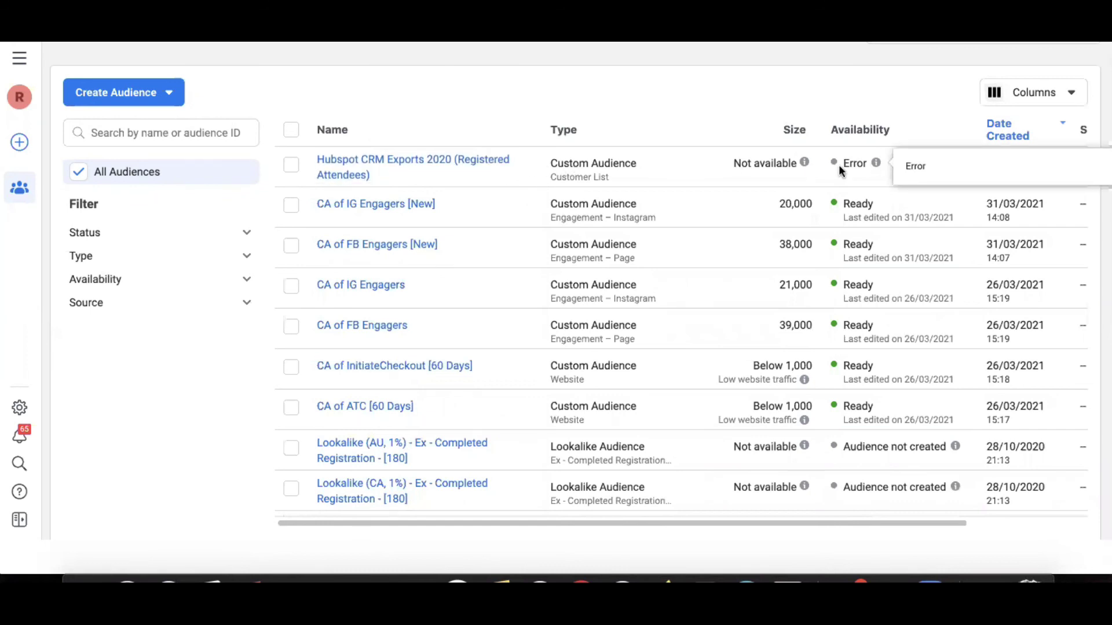